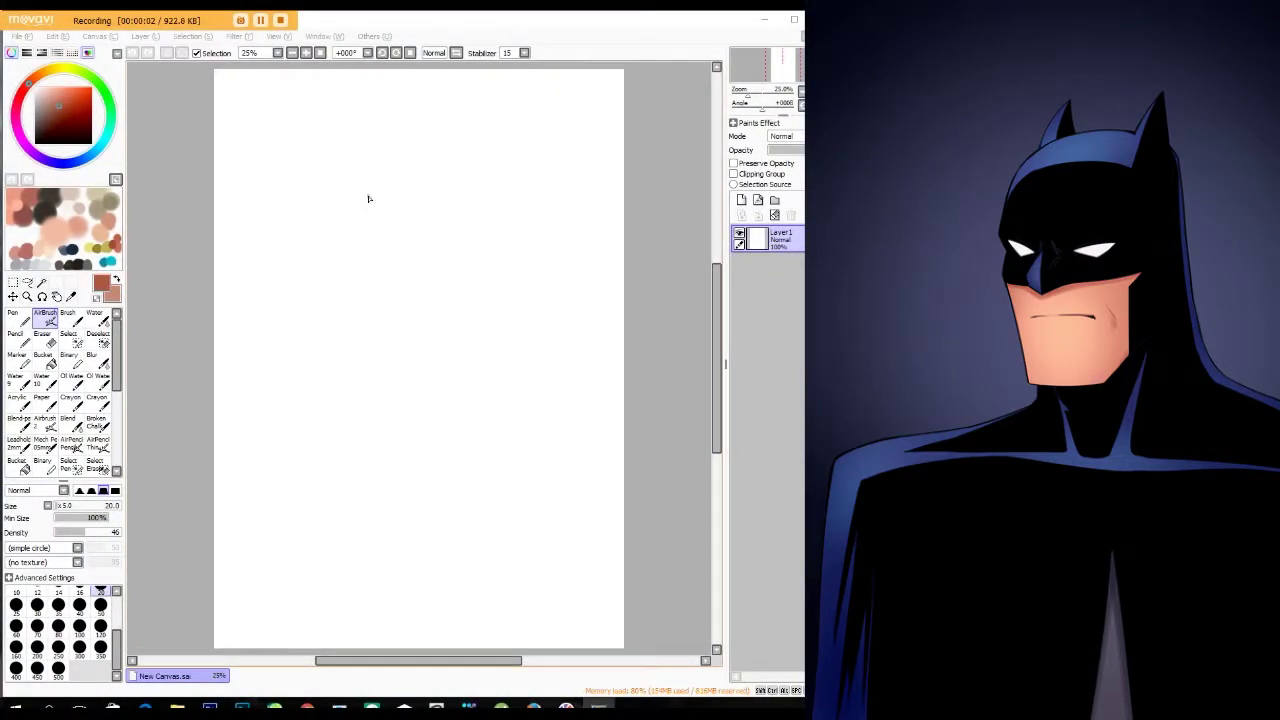
# - With the Pen, sketch the head outline, jaw, chin and both shoulder lines in reddish-brown
pyautogui.click(17, 316)
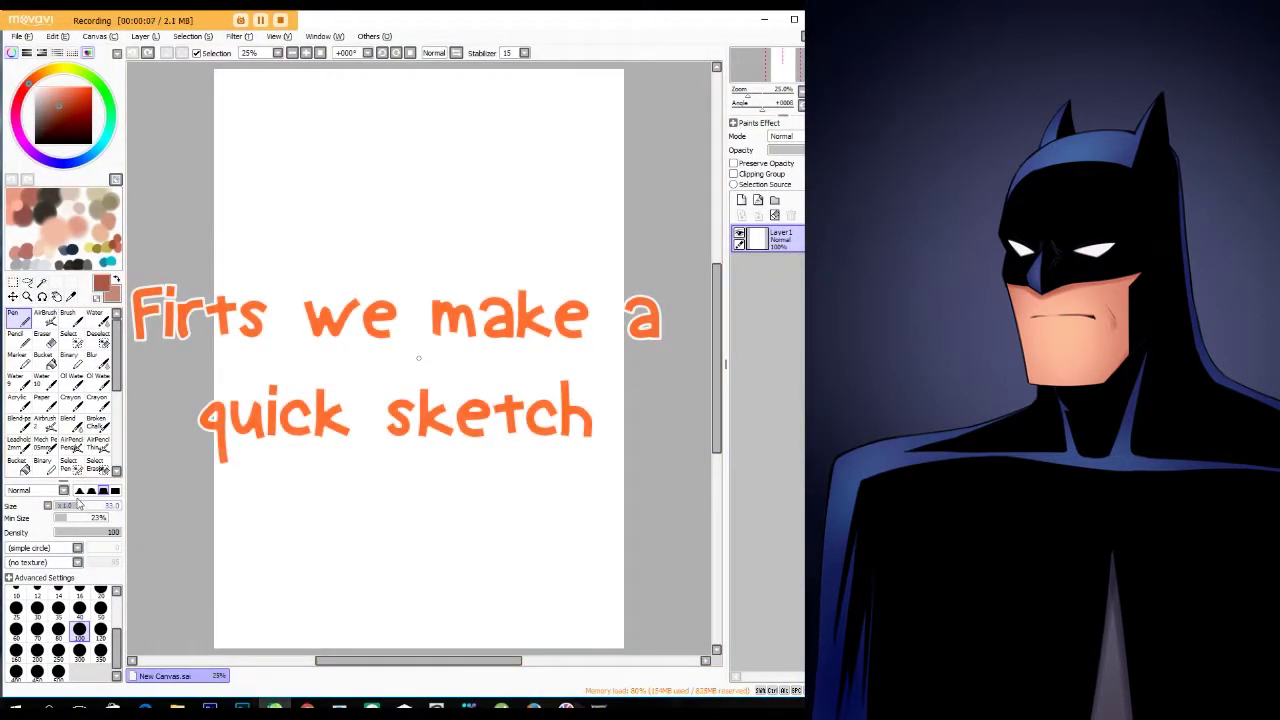
pyautogui.moveTo(368, 195); pyautogui.dragTo(357, 245)
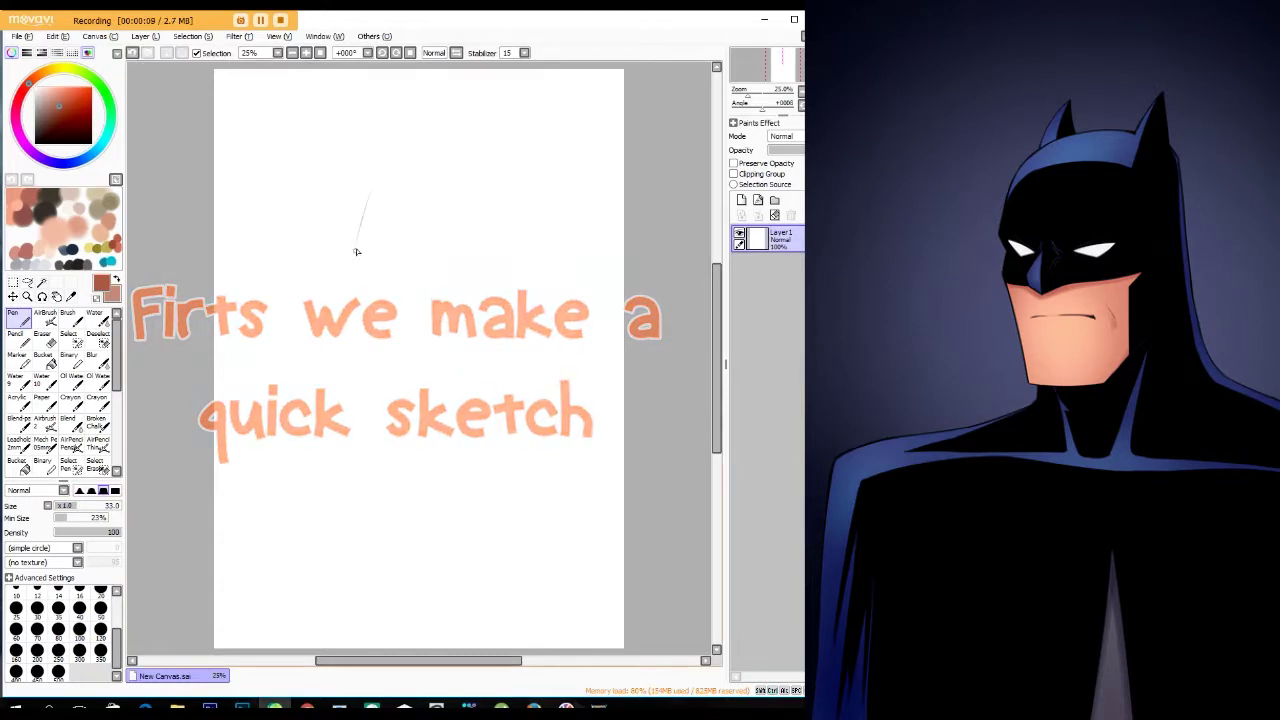
pyautogui.moveTo(363, 209); pyautogui.dragTo(475, 172)
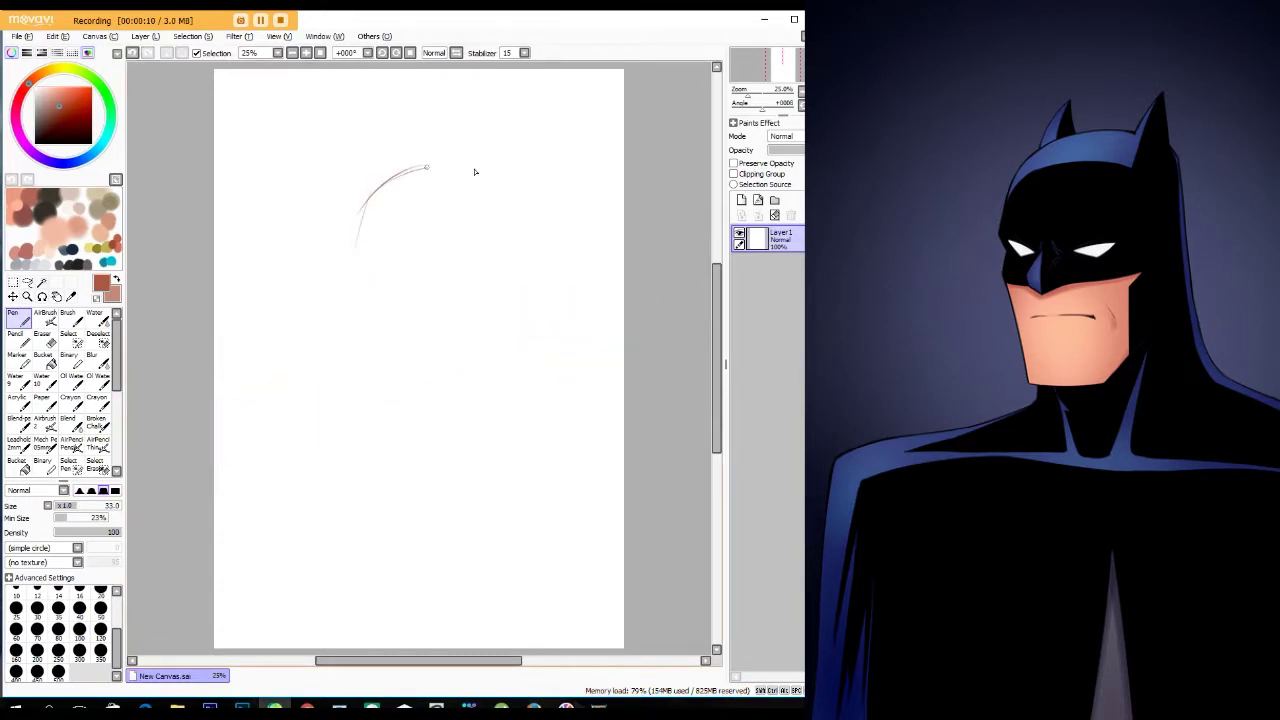
pyautogui.moveTo(384, 193); pyautogui.dragTo(351, 264)
pyautogui.moveTo(360, 287); pyautogui.dragTo(494, 362)
pyautogui.moveTo(474, 166)
pyautogui.mouseDown()
pyautogui.moveTo(490, 128)
pyautogui.moveTo(491, 188)
pyautogui.moveTo(527, 292)
pyautogui.mouseUp()
pyautogui.moveTo(514, 205)
pyautogui.mouseDown()
pyautogui.moveTo(557, 389)
pyautogui.moveTo(624, 422)
pyautogui.mouseUp()
pyautogui.moveTo(390, 412)
pyautogui.mouseDown()
pyautogui.moveTo(314, 443)
pyautogui.moveTo(223, 529)
pyautogui.moveTo(214, 608)
pyautogui.mouseUp()
# - Sketch the pointed cowl ears, head top, mask's lower edge and an eyebrow
pyautogui.moveTo(472, 184); pyautogui.dragTo(490, 132)
pyautogui.moveTo(490, 132); pyautogui.dragTo(504, 186)
pyautogui.moveTo(382, 194)
pyautogui.mouseDown()
pyautogui.moveTo(406, 138)
pyautogui.moveTo(420, 168)
pyautogui.moveTo(404, 142)
pyautogui.mouseUp()
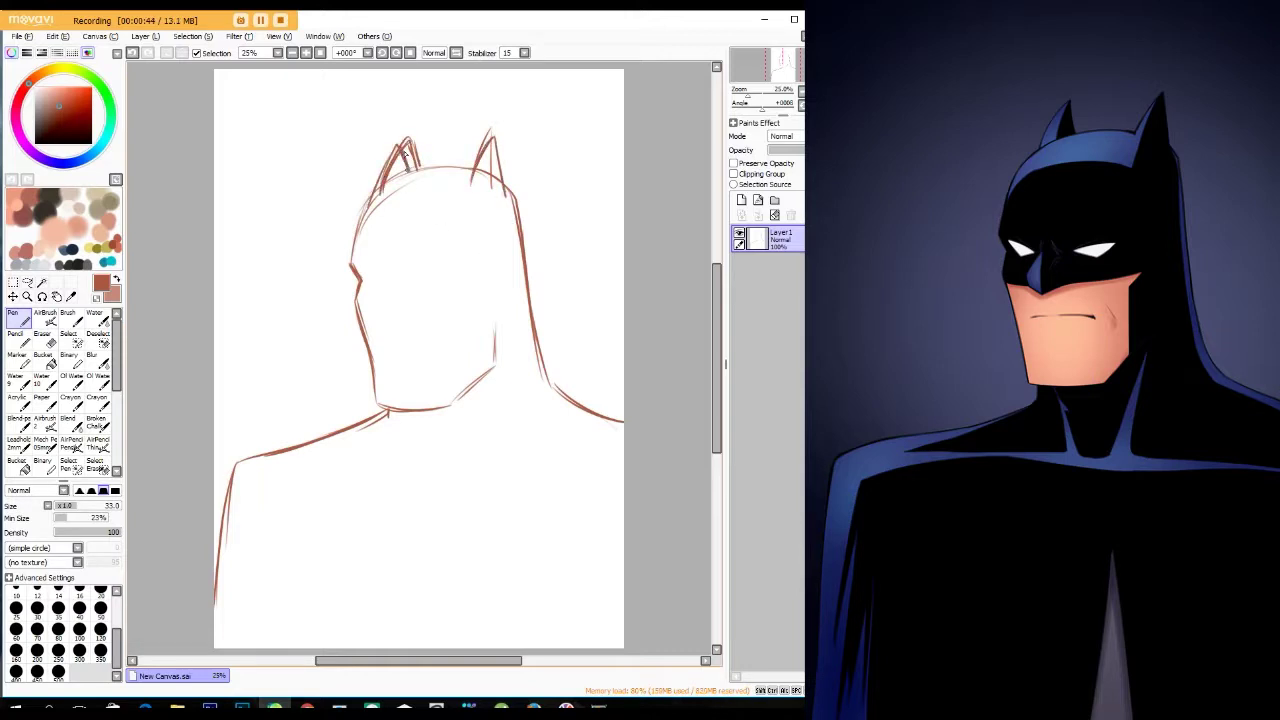
pyautogui.hotkey('ctrl', 'z')
pyautogui.hotkey('ctrl', 'z')
pyautogui.moveTo(384, 184); pyautogui.dragTo(484, 170)
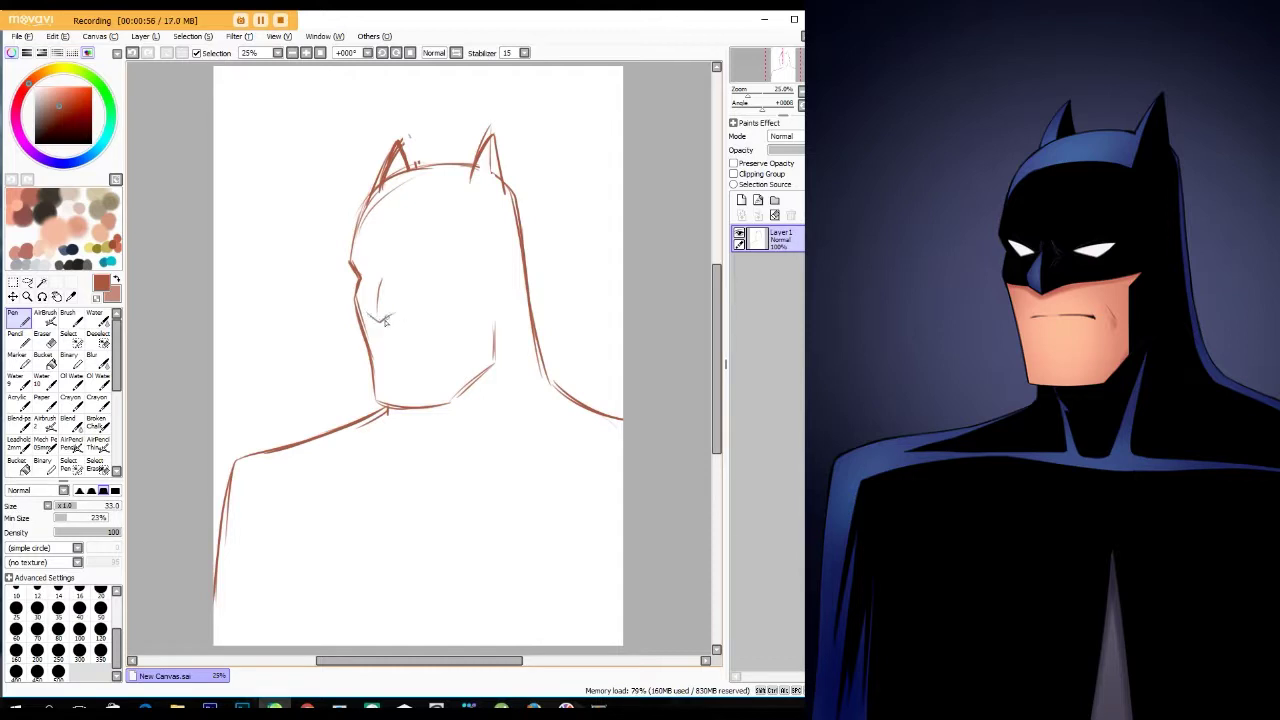
pyautogui.moveTo(372, 320); pyautogui.dragTo(486, 298)
pyautogui.moveTo(477, 366); pyautogui.dragTo(477, 322)
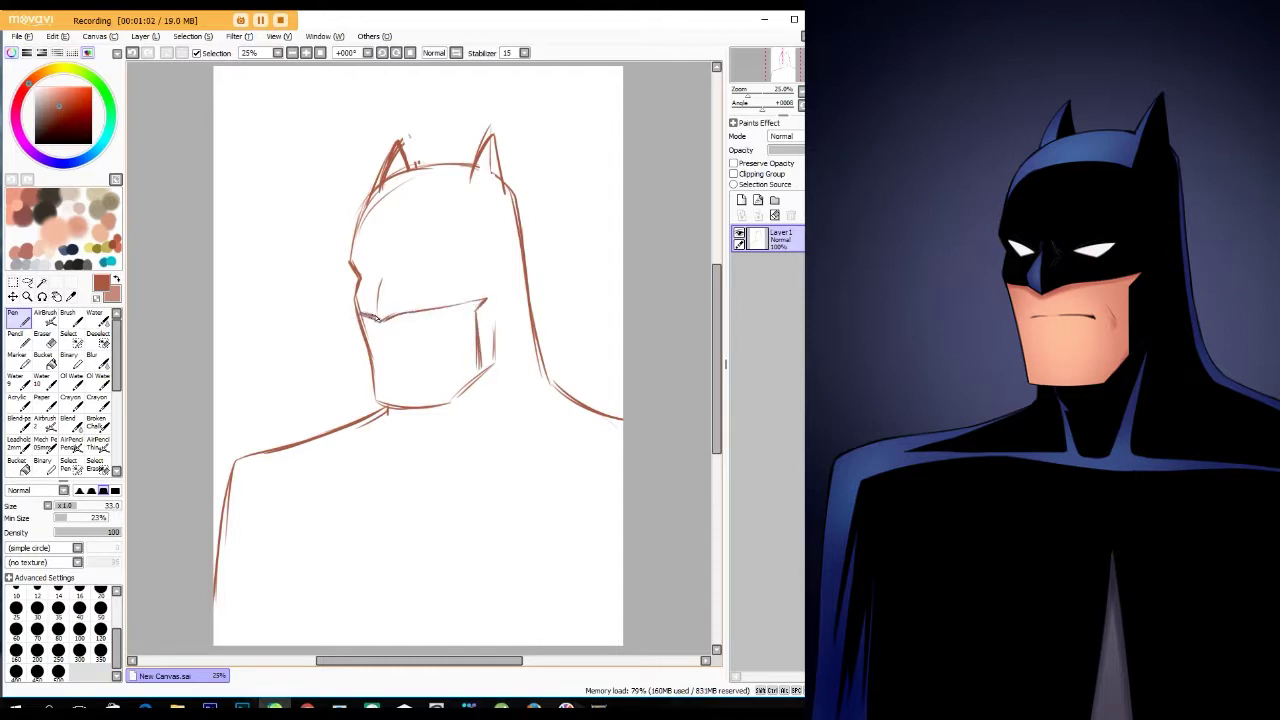
pyautogui.hotkey('ctrl', 'z')
pyautogui.moveTo(412, 272)
pyautogui.mouseDown()
pyautogui.moveTo(450, 259)
pyautogui.moveTo(352, 266)
pyautogui.moveTo(386, 282)
pyautogui.mouseUp()
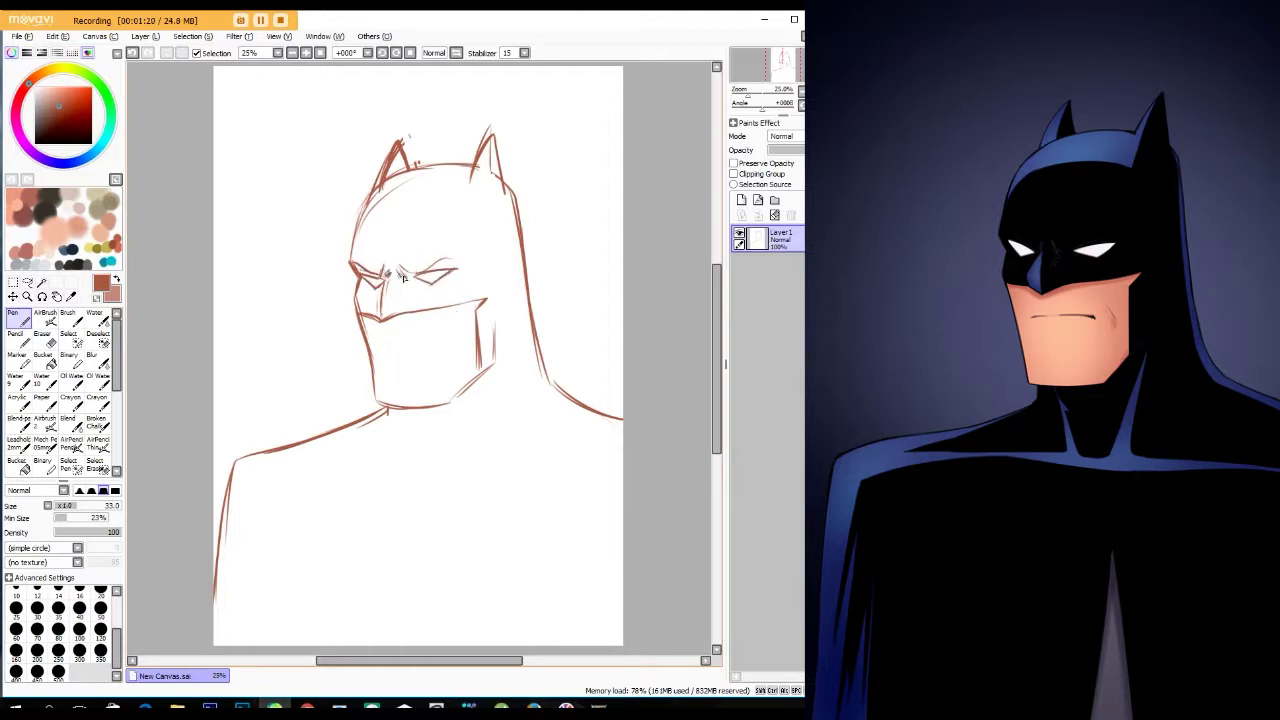
# - Sketch the mouth and darken the chin, jaw and cowl side lines
pyautogui.moveTo(434, 340)
pyautogui.mouseDown()
pyautogui.moveTo(401, 341)
pyautogui.moveTo(438, 336)
pyautogui.mouseUp()
pyautogui.hotkey('ctrl', 'z')
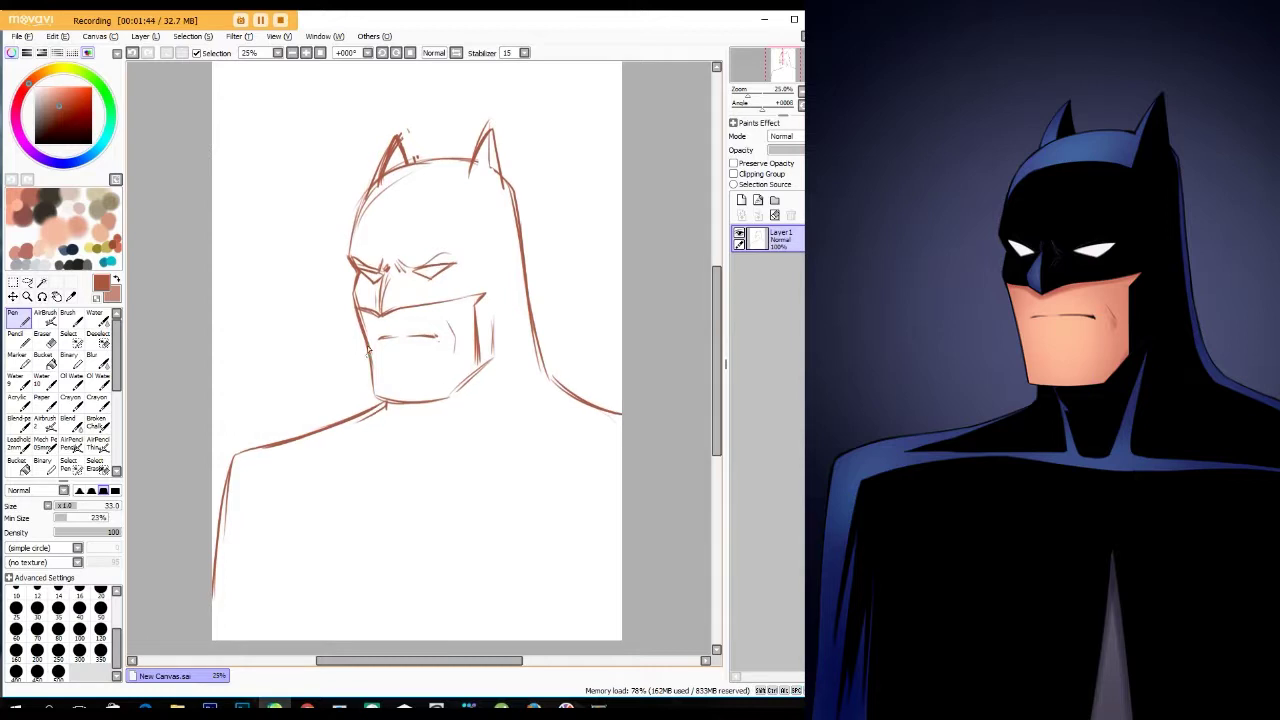
pyautogui.moveTo(380, 403); pyautogui.dragTo(458, 398)
pyautogui.moveTo(455, 400)
pyautogui.mouseDown()
pyautogui.moveTo(493, 352)
pyautogui.moveTo(496, 320)
pyautogui.mouseUp()
pyautogui.moveTo(368, 184); pyautogui.dragTo(350, 250)
pyautogui.scroll(-2, 474, 170)
pyautogui.moveTo(478, 320); pyautogui.dragTo(460, 395)
pyautogui.moveTo(614, 410); pyautogui.dragTo(260, 408)
# - Sketch the neck, the curved chest line and the lapel strokes at lower left
pyautogui.moveTo(447, 420); pyautogui.dragTo(466, 366)
pyautogui.moveTo(405, 368); pyautogui.dragTo(412, 420)
pyautogui.moveTo(240, 424)
pyautogui.mouseDown()
pyautogui.moveTo(563, 449)
pyautogui.moveTo(614, 431)
pyautogui.mouseUp()
pyautogui.moveTo(280, 408); pyautogui.dragTo(350, 374)
pyautogui.moveTo(254, 437); pyautogui.dragTo(232, 556)
pyautogui.hotkey('ctrl', 'z')
pyautogui.moveTo(252, 460); pyautogui.dragTo(222, 540)
pyautogui.moveTo(252, 462); pyautogui.dragTo(250, 592)
# - Add neck sides, right shoulder, brow line, ear edge and nose, then a new layer
pyautogui.moveTo(478, 320); pyautogui.dragTo(470, 428)
pyautogui.moveTo(405, 358); pyautogui.dragTo(410, 420)
pyautogui.moveTo(550, 336); pyautogui.dragTo(614, 378)
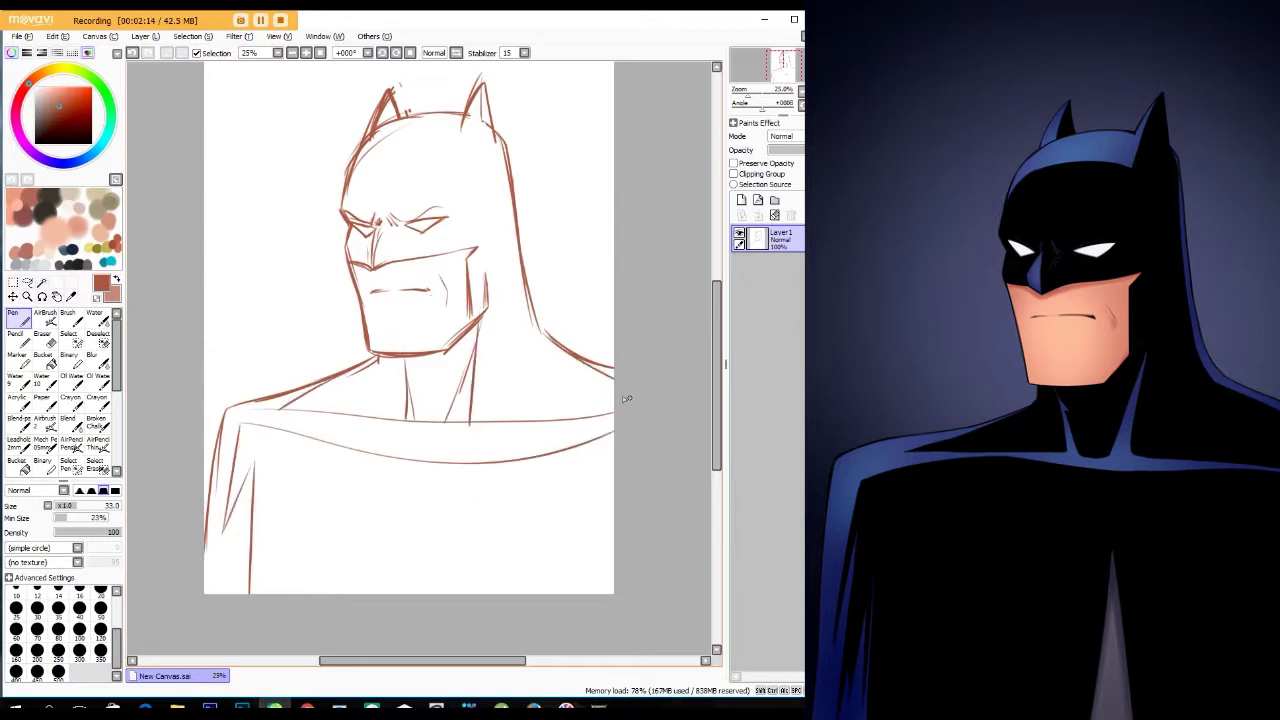
pyautogui.moveTo(355, 167); pyautogui.dragTo(455, 138)
pyautogui.moveTo(484, 82); pyautogui.dragTo(470, 131)
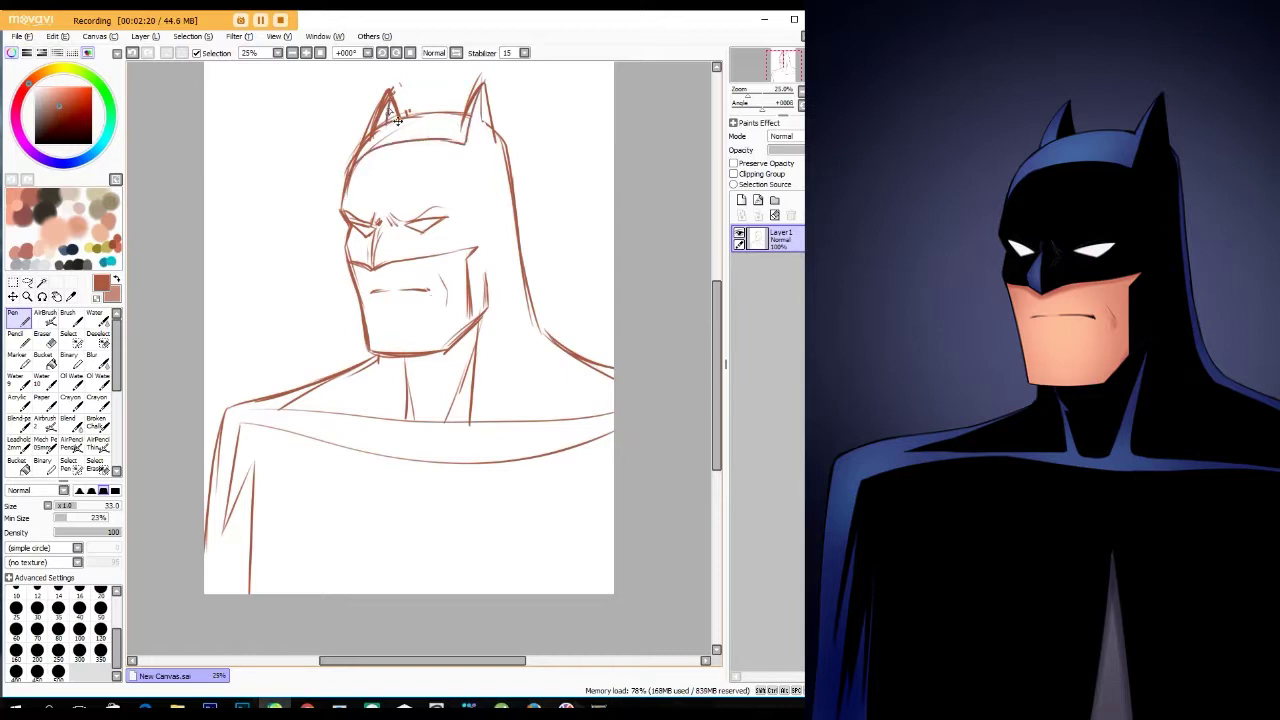
pyautogui.moveTo(376, 228); pyautogui.dragTo(364, 272)
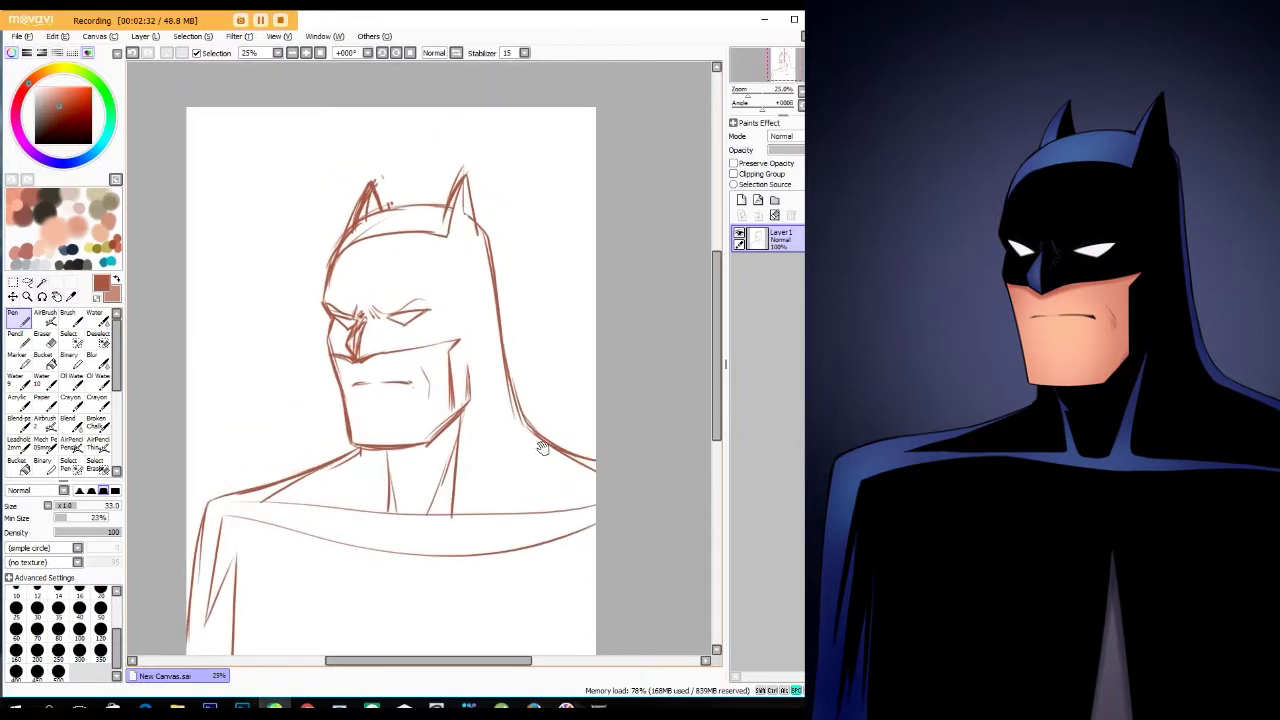
pyautogui.click(741, 200)
# - Lower the sketch layer Layer1 to 50% opacity and reselect the new layer above
pyautogui.click(765, 265)
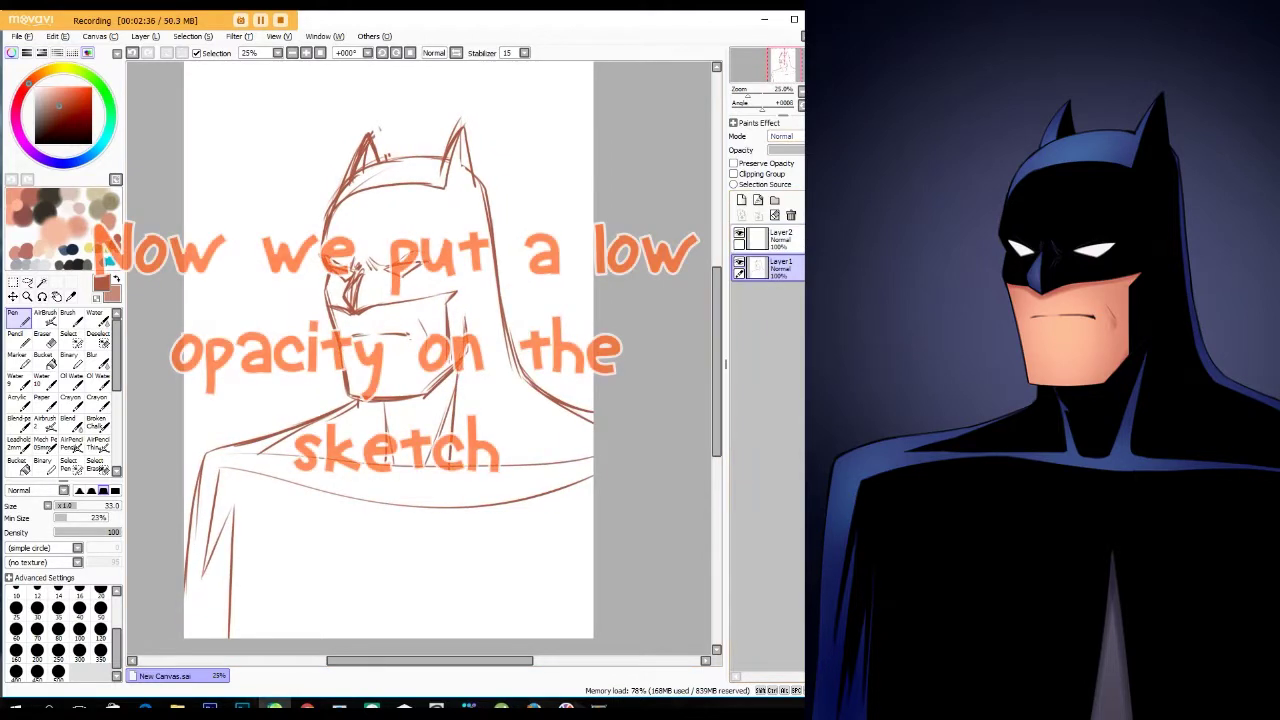
pyautogui.click(775, 151)
pyautogui.click(775, 238)
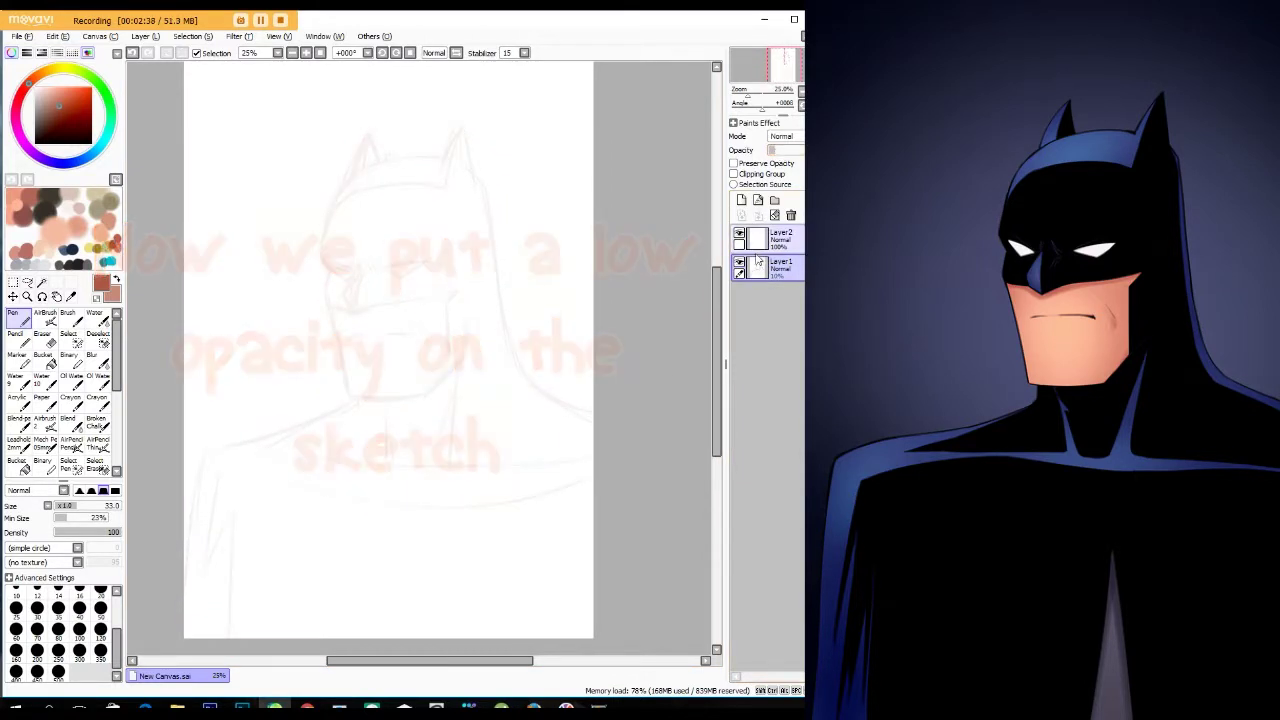
pyautogui.scroll(1, 350, 140)
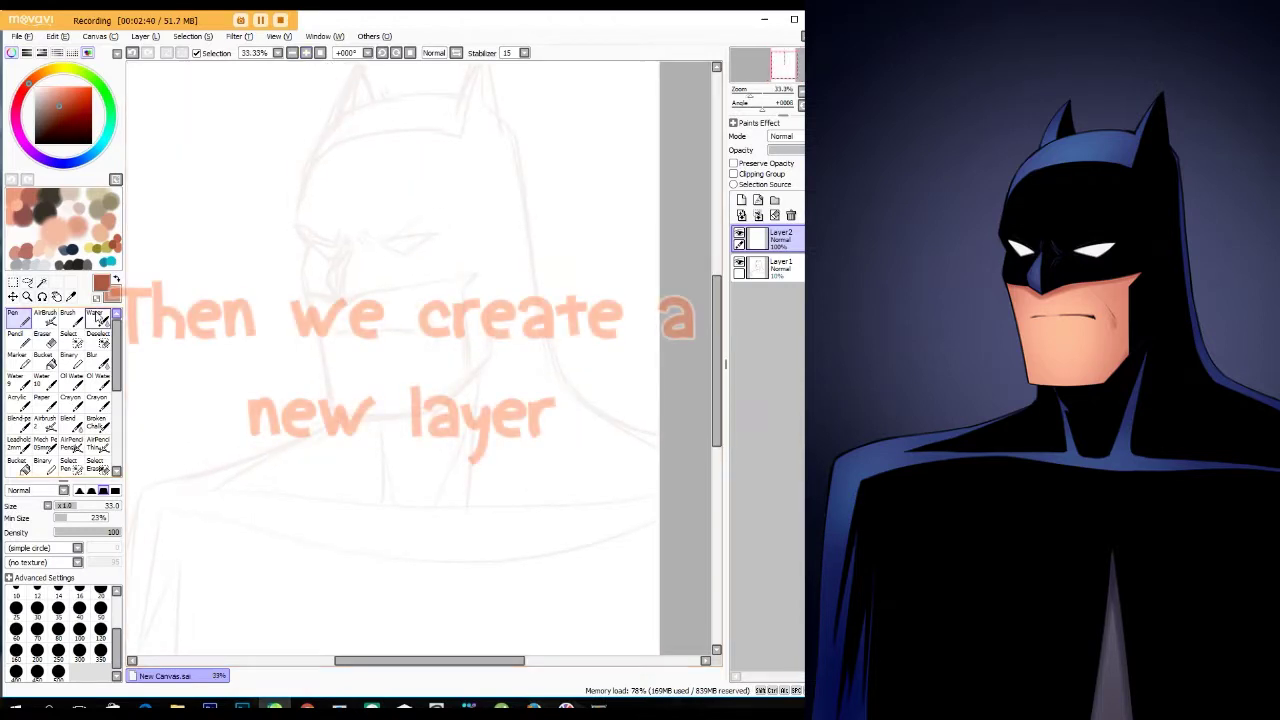
# - Set the colour to black and, after test strokes, settle the brush size at 16
pyautogui.click(50, 252)
pyautogui.click(86, 507)
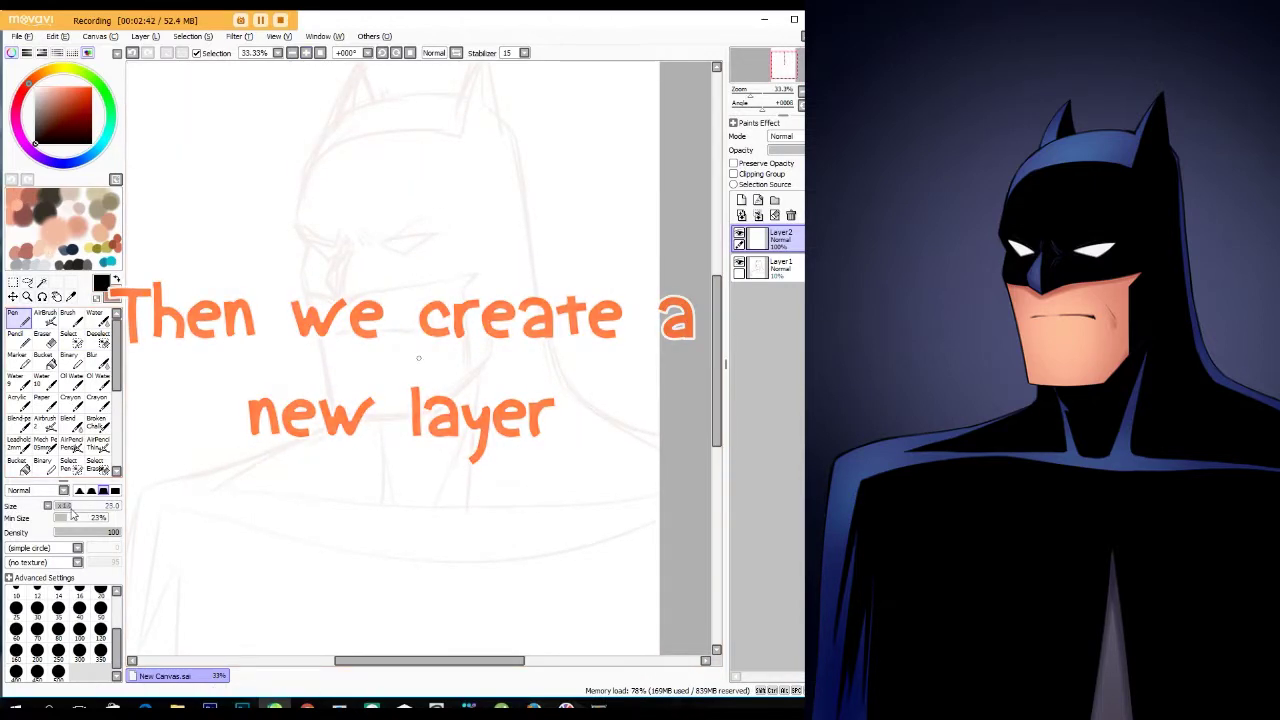
pyautogui.moveTo(309, 300); pyautogui.dragTo(311, 448)
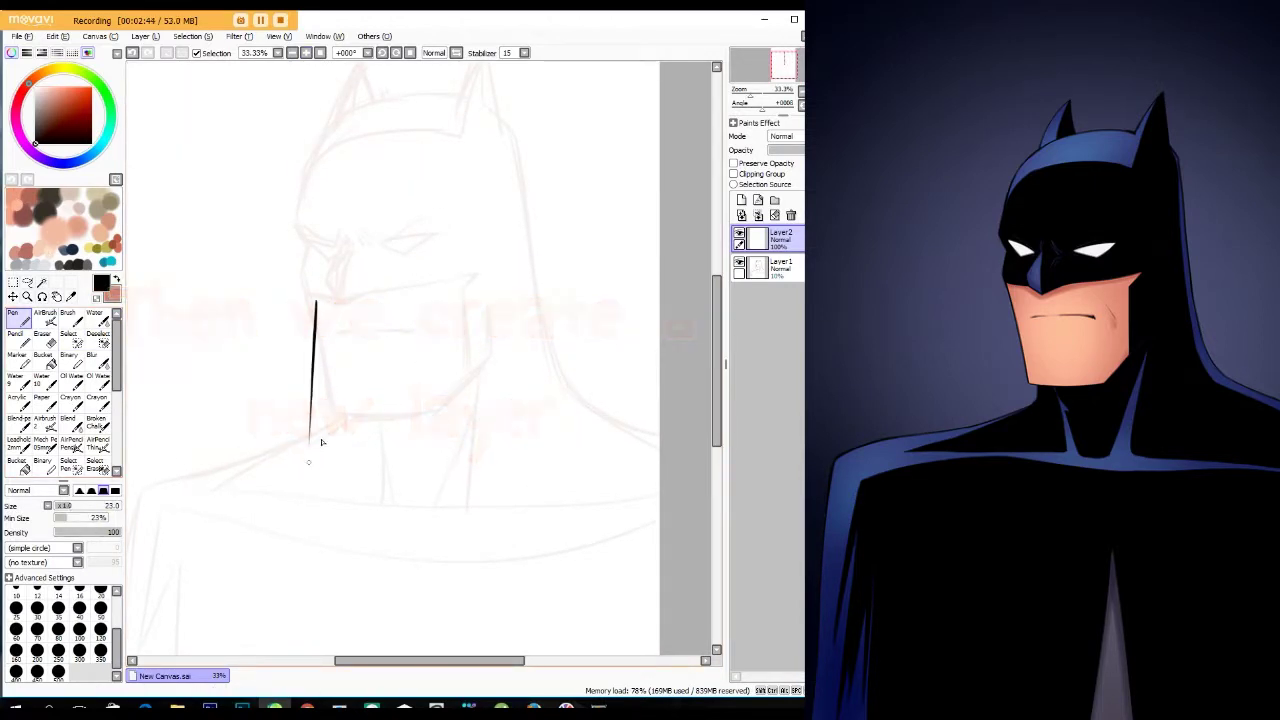
pyautogui.hotkey('ctrl', 'z')
pyautogui.moveTo(296, 255); pyautogui.dragTo(315, 297)
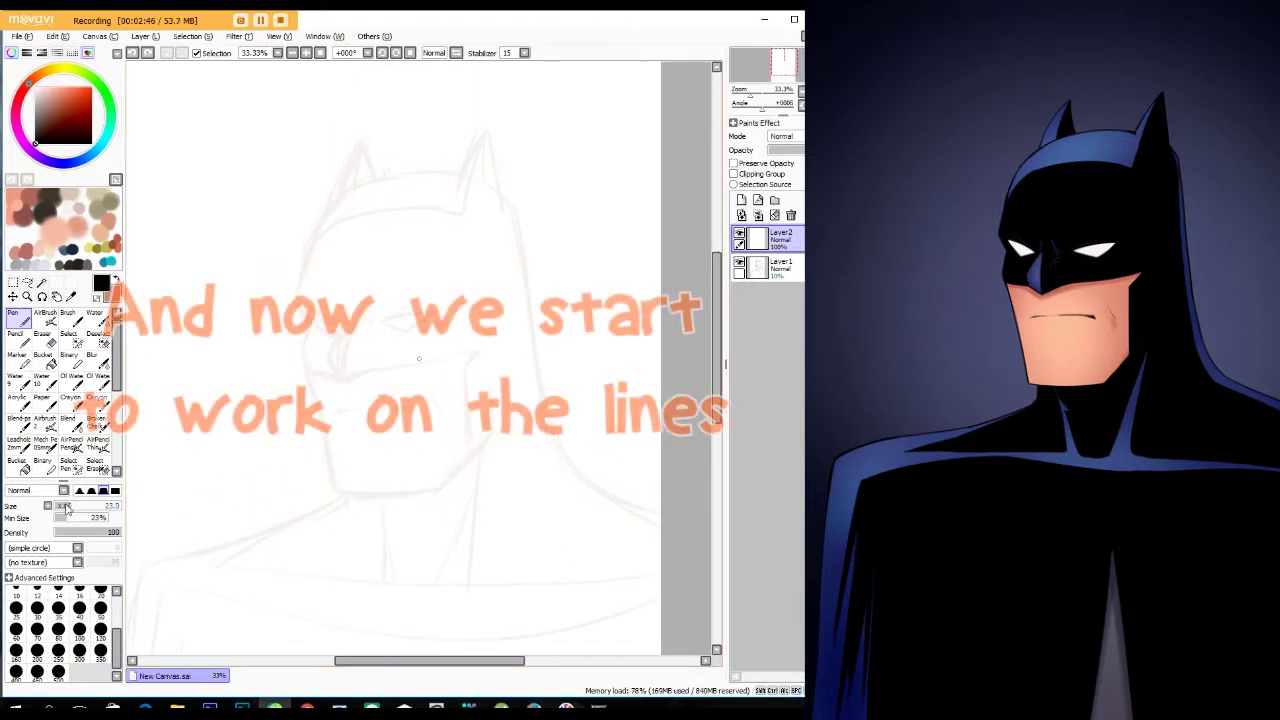
pyautogui.moveTo(303, 235); pyautogui.dragTo(296, 305)
pyautogui.hotkey('ctrl', 'z')
pyautogui.click(86, 505)
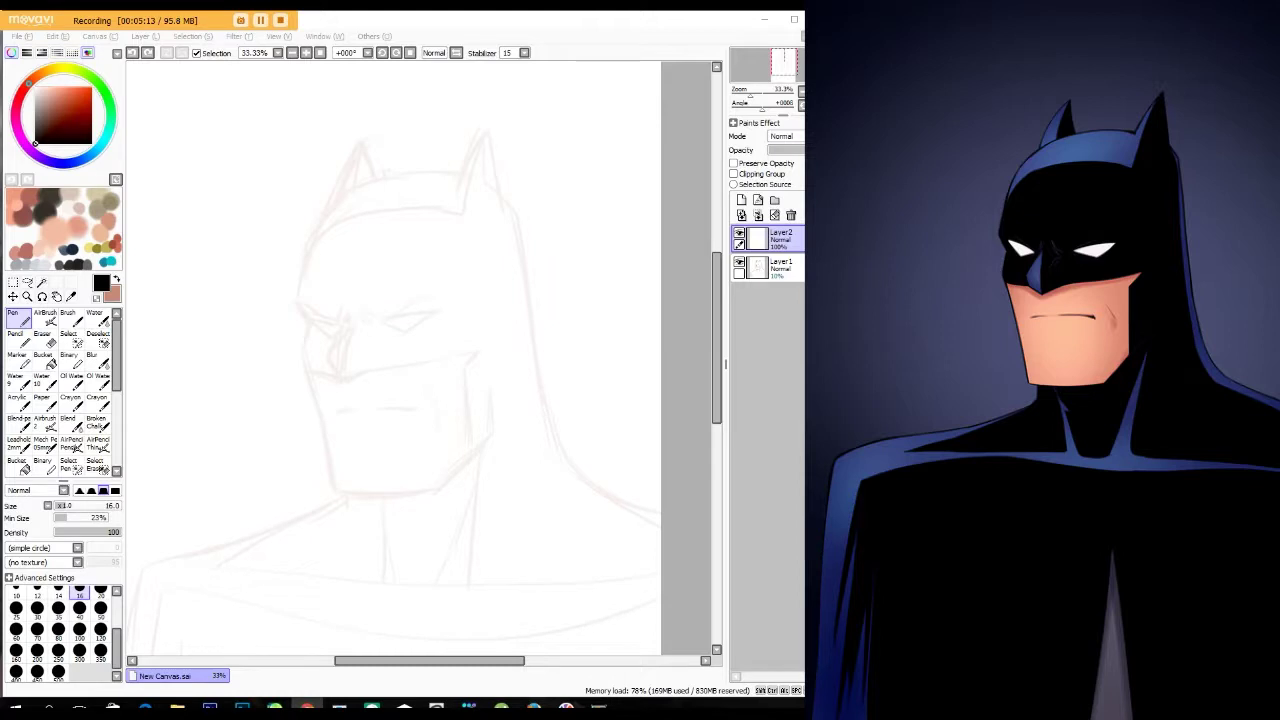
# - Ink the cowl's curved top, its left side down to the chin, and the diagonal jaw line
pyautogui.moveTo(315, 229)
pyautogui.mouseDown()
pyautogui.moveTo(434, 177)
pyautogui.moveTo(478, 180)
pyautogui.moveTo(309, 285)
pyautogui.mouseUp()
pyautogui.hotkey('ctrl', 'z')
pyautogui.hotkey('ctrl', 'z')
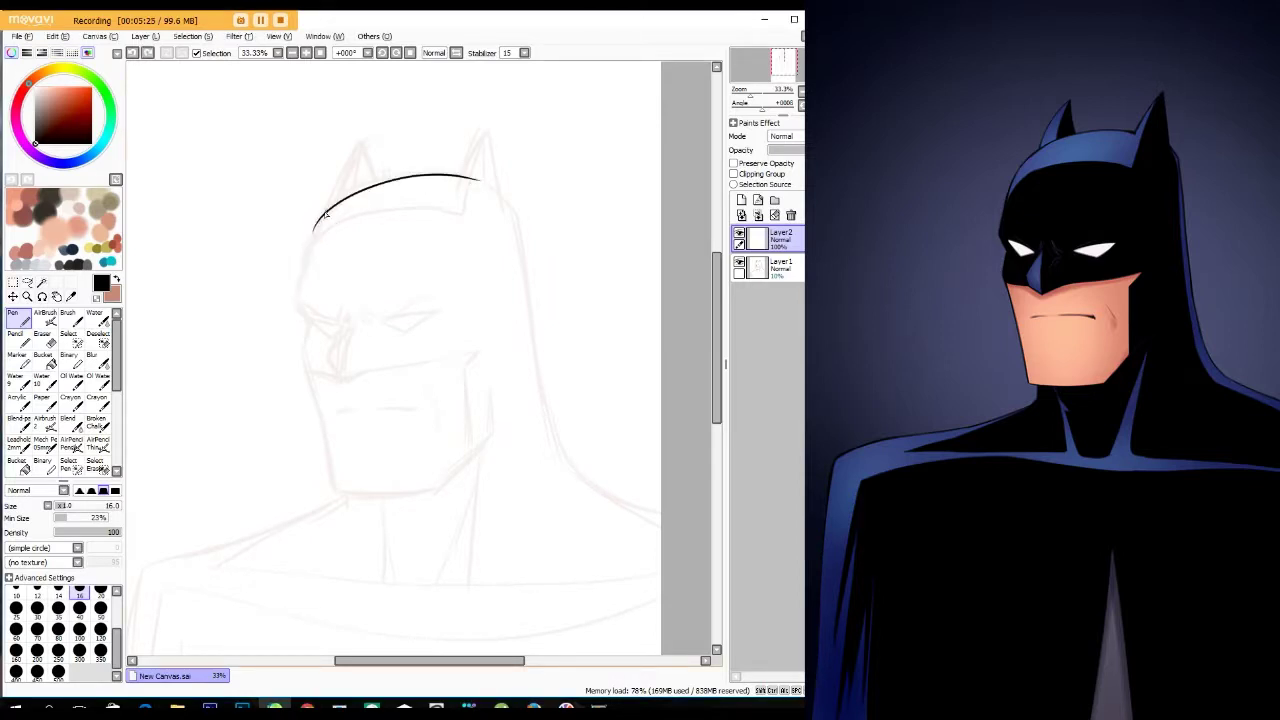
pyautogui.hotkey('ctrl', 'z')
pyautogui.moveTo(313, 228); pyautogui.dragTo(296, 306)
pyautogui.hotkey('ctrl', 'z')
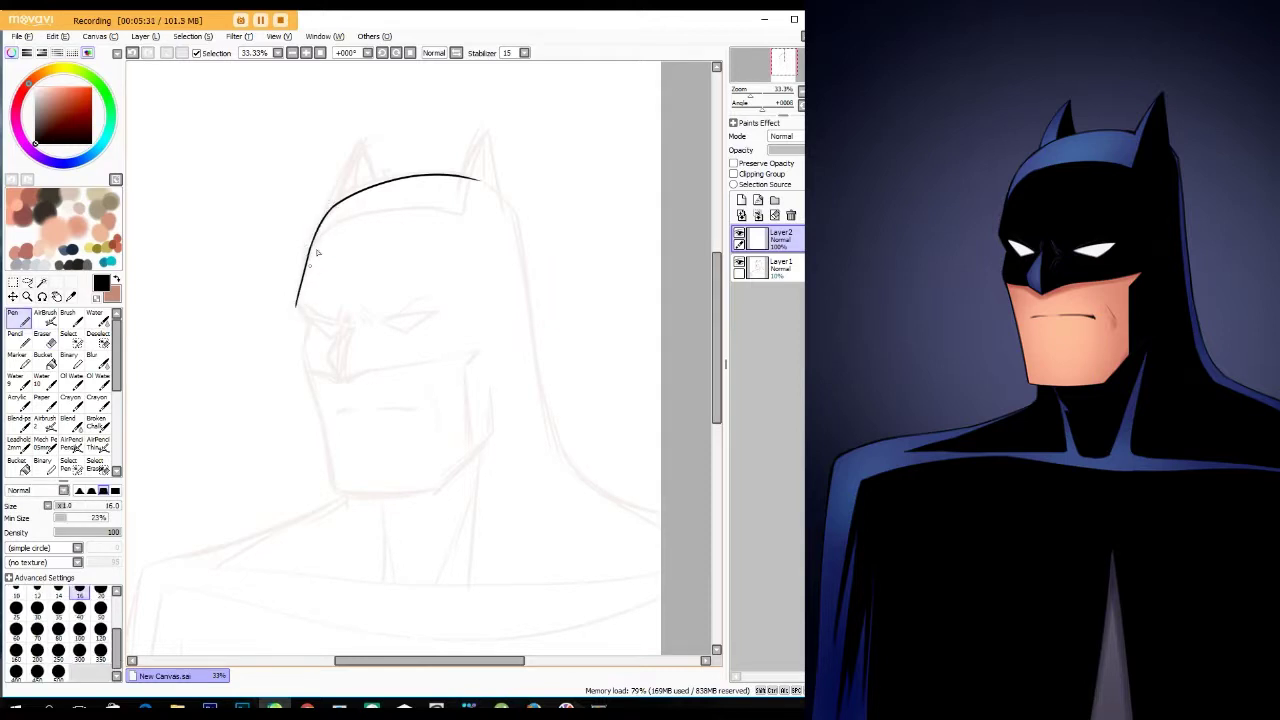
pyautogui.moveTo(303, 357)
pyautogui.mouseDown()
pyautogui.moveTo(340, 495)
pyautogui.moveTo(432, 458)
pyautogui.moveTo(482, 410)
pyautogui.mouseUp()
pyautogui.hotkey('ctrl', 'z')
pyautogui.moveTo(431, 461); pyautogui.dragTo(484, 404)
pyautogui.hotkey('ctrl', 'z')
pyautogui.moveTo(430, 462)
pyautogui.mouseDown()
pyautogui.moveTo(485, 408)
pyautogui.moveTo(488, 366)
pyautogui.mouseUp()
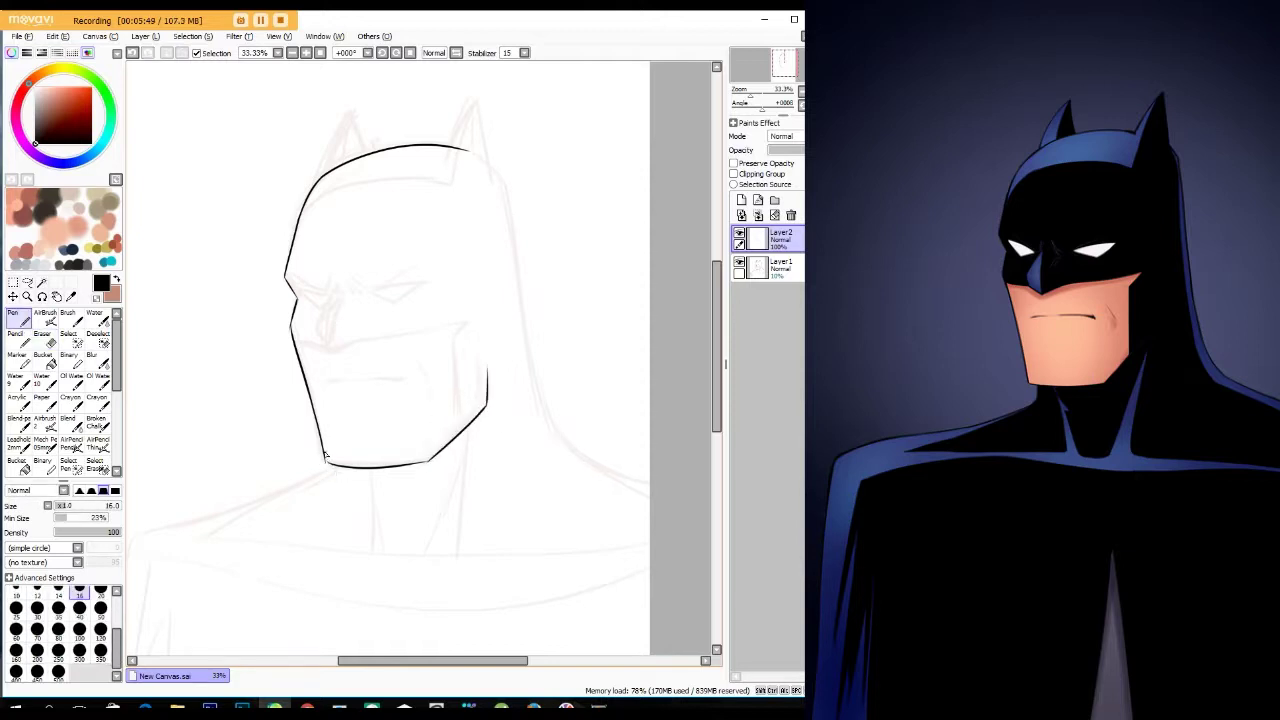
pyautogui.moveTo(300, 369); pyautogui.dragTo(320, 405)
# - Ink the right ear and cowl side into the shoulder, plus the left pointed ear
pyautogui.moveTo(465, 196)
pyautogui.mouseDown()
pyautogui.moveTo(419, 235)
pyautogui.moveTo(466, 232)
pyautogui.moveTo(466, 213)
pyautogui.mouseUp()
pyautogui.moveTo(460, 205); pyautogui.dragTo(488, 320)
pyautogui.moveTo(509, 417); pyautogui.dragTo(492, 373)
pyautogui.moveTo(471, 276); pyautogui.dragTo(604, 484)
pyautogui.moveTo(300, 110)
pyautogui.mouseDown()
pyautogui.moveTo(354, 238)
pyautogui.moveTo(386, 258)
pyautogui.mouseUp()
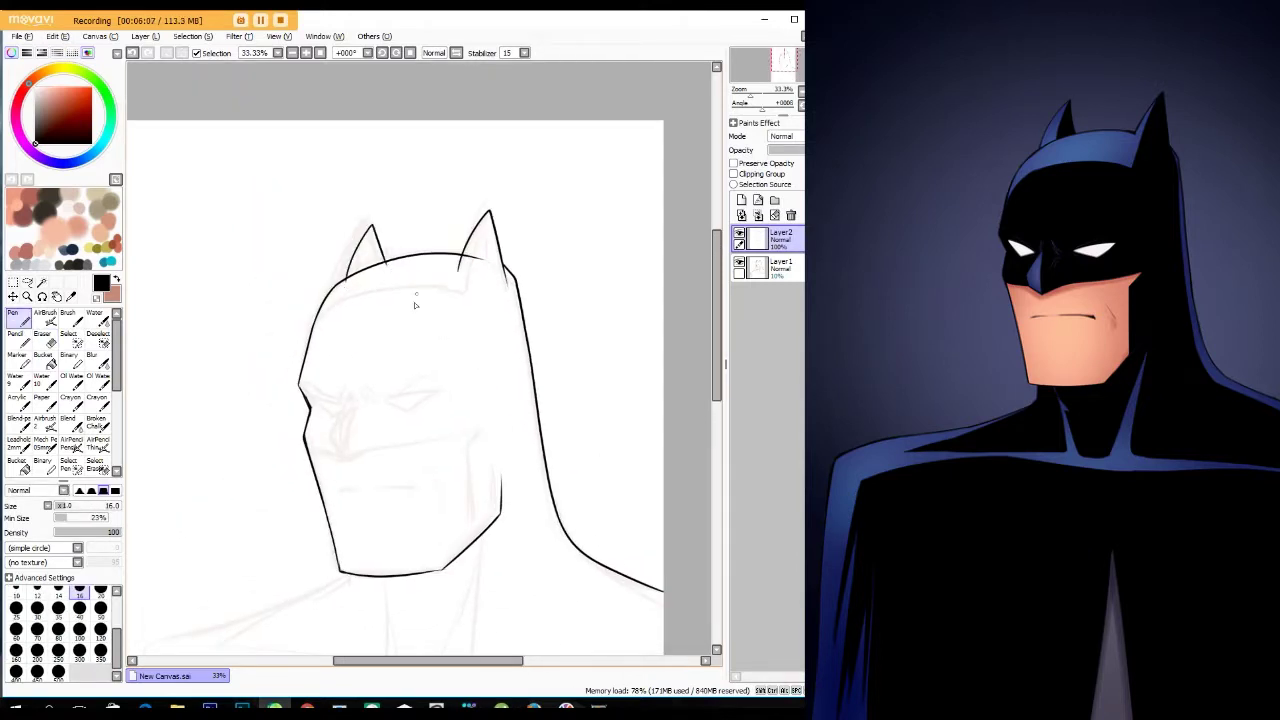
pyautogui.moveTo(409, 303); pyautogui.dragTo(403, 285)
# - Ink the long chest line and touch up the shoulder corner
pyautogui.scroll(-1, 403, 285)
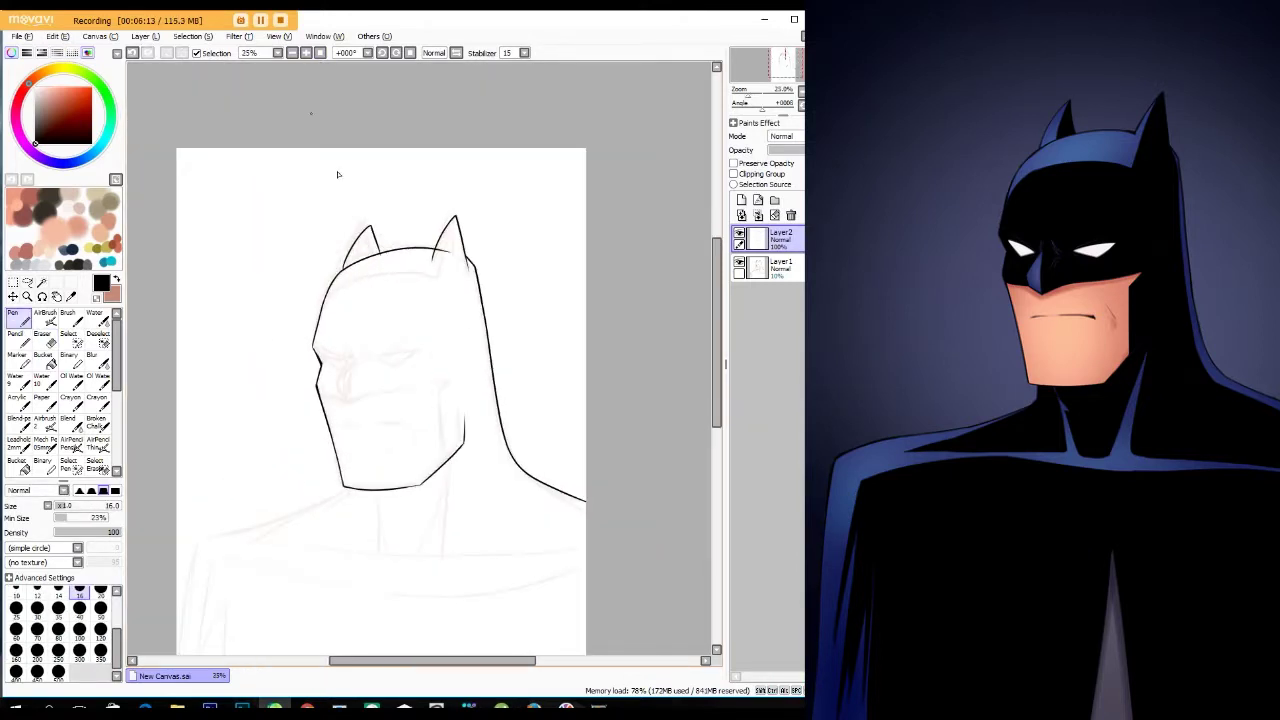
pyautogui.press('e')
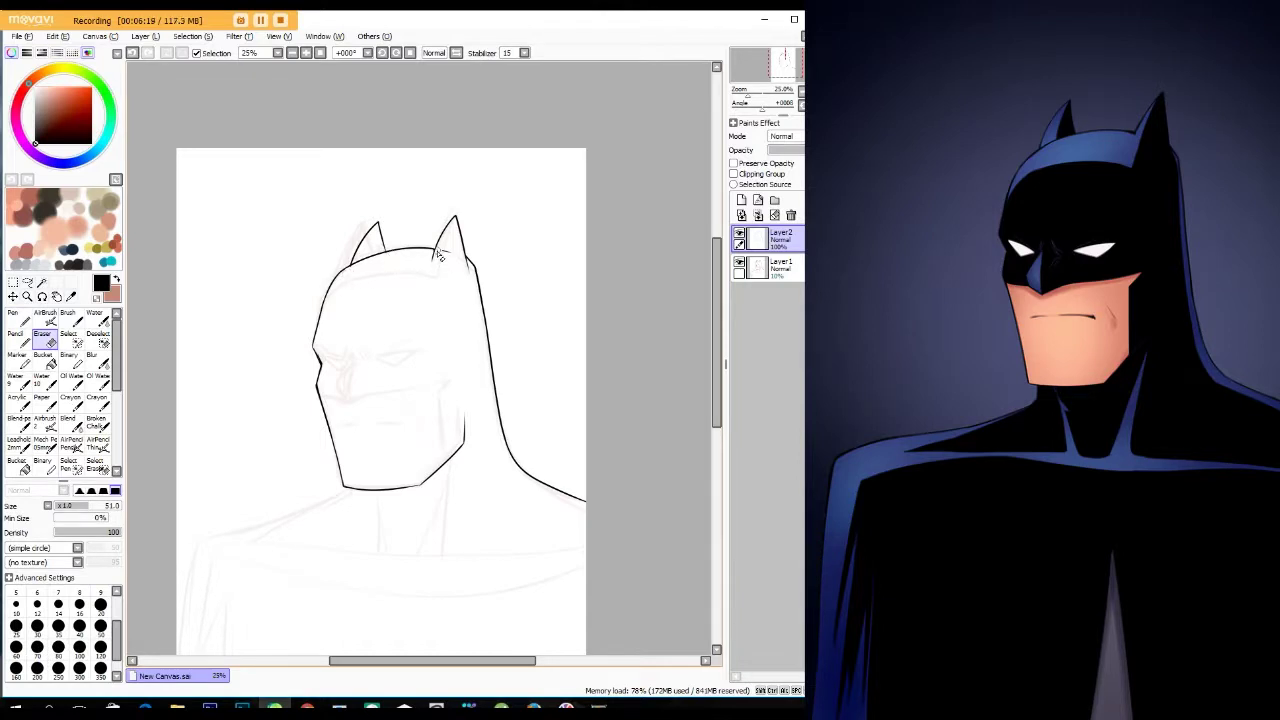
pyautogui.press('n')
pyautogui.scroll(-2, 449, 334)
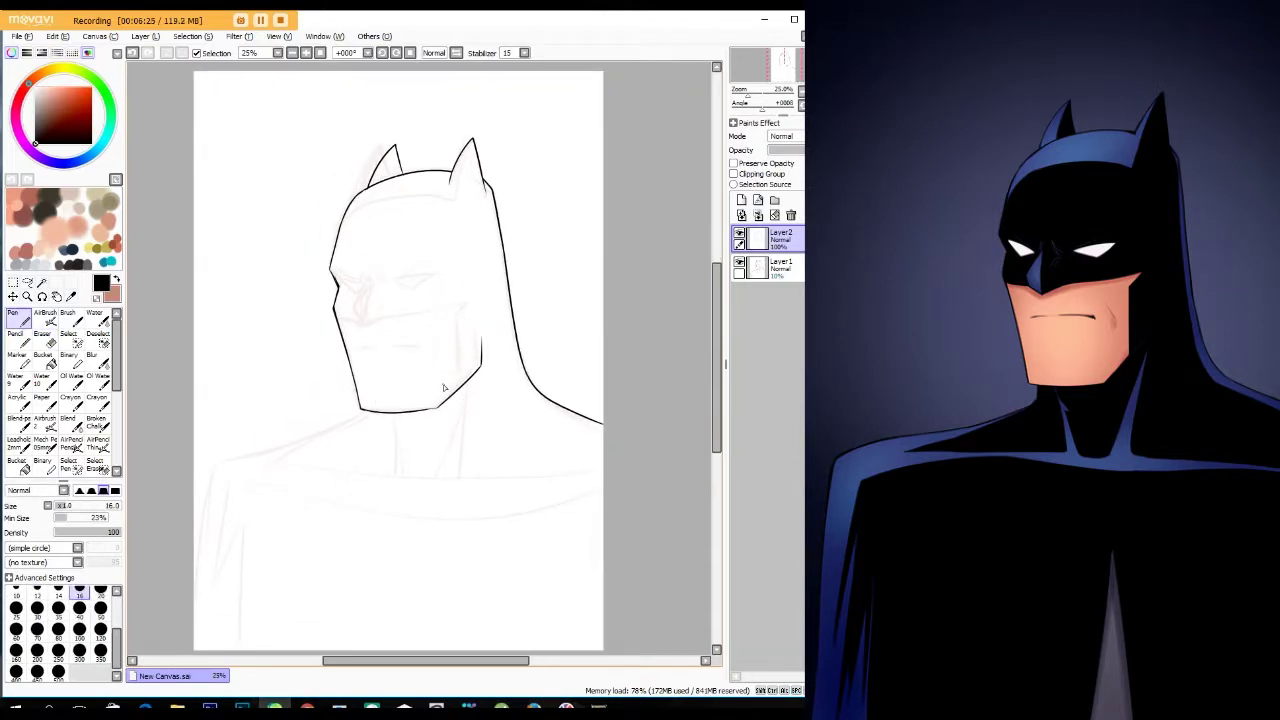
pyautogui.scroll(-1, 447, 390)
pyautogui.scroll(-1, 383, 289)
pyautogui.moveTo(364, 296)
pyautogui.mouseDown()
pyautogui.moveTo(223, 351)
pyautogui.moveTo(198, 390)
pyautogui.moveTo(252, 362)
pyautogui.mouseUp()
pyautogui.press('e')
pyautogui.press('n')
pyautogui.moveTo(536, 352); pyautogui.dragTo(503, 366)
pyautogui.moveTo(190, 377); pyautogui.dragTo(568, 387)
pyautogui.moveTo(437, 379); pyautogui.dragTo(404, 382)
# - Ink the upper collar line, neck lines down to it, left arm contour and shoulder stroke
pyautogui.hotkey('ctrl', 'z')
pyautogui.moveTo(192, 370); pyautogui.dragTo(378, 382)
pyautogui.moveTo(415, 350); pyautogui.dragTo(401, 384)
pyautogui.moveTo(428, 290)
pyautogui.mouseDown()
pyautogui.moveTo(424, 380)
pyautogui.moveTo(402, 394)
pyautogui.moveTo(353, 322)
pyautogui.mouseUp()
pyautogui.press('e')
pyautogui.press('n')
pyautogui.press('e')
pyautogui.press('n')
pyautogui.moveTo(300, 380); pyautogui.dragTo(318, 382)
pyautogui.moveTo(211, 400); pyautogui.dragTo(213, 548)
pyautogui.moveTo(232, 372); pyautogui.dragTo(322, 326)
pyautogui.moveTo(507, 277); pyautogui.dragTo(492, 357)
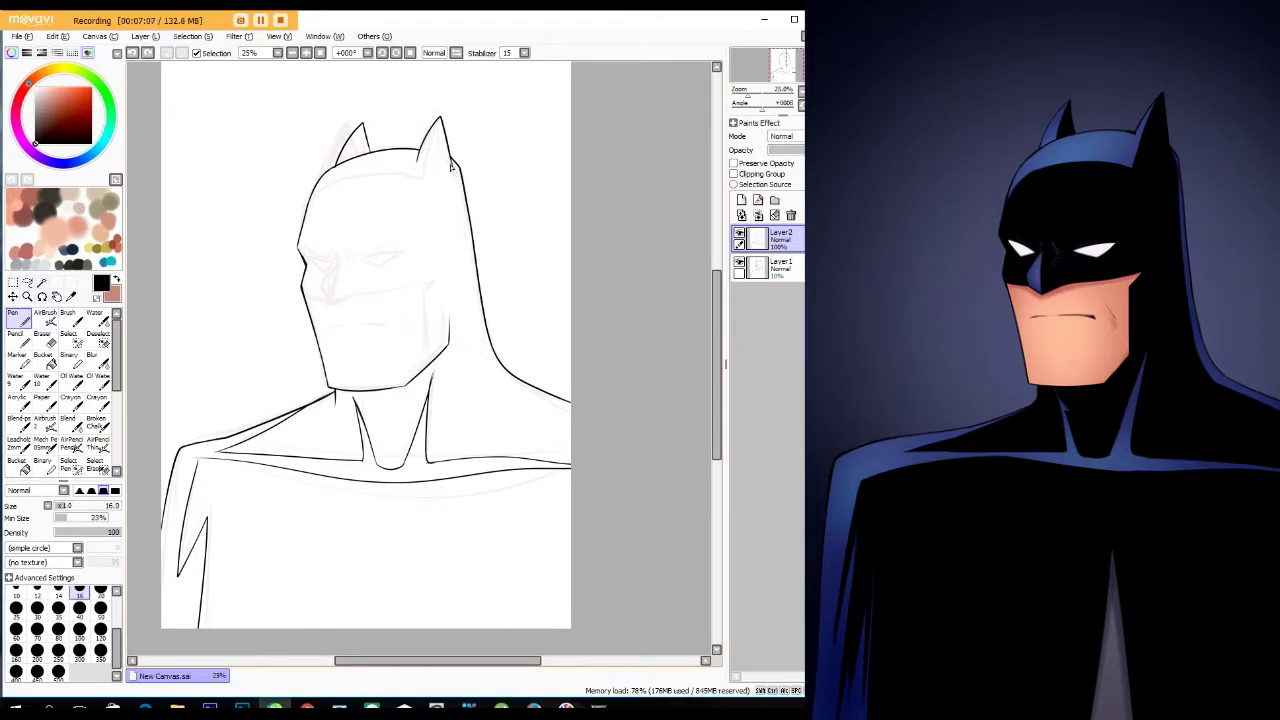
# - Add a second contour on the cowl's right side, inner cowl-top line, ears and left cowl outline
pyautogui.moveTo(452, 162)
pyautogui.mouseDown()
pyautogui.moveTo(572, 422)
pyautogui.moveTo(620, 435)
pyautogui.mouseUp()
pyautogui.moveTo(330, 200)
pyautogui.mouseDown()
pyautogui.moveTo(440, 158)
pyautogui.moveTo(456, 116)
pyautogui.mouseUp()
pyautogui.moveTo(378, 133); pyautogui.dragTo(386, 108)
pyautogui.moveTo(350, 258); pyautogui.dragTo(350, 226)
pyautogui.moveTo(334, 142); pyautogui.dragTo(322, 210)
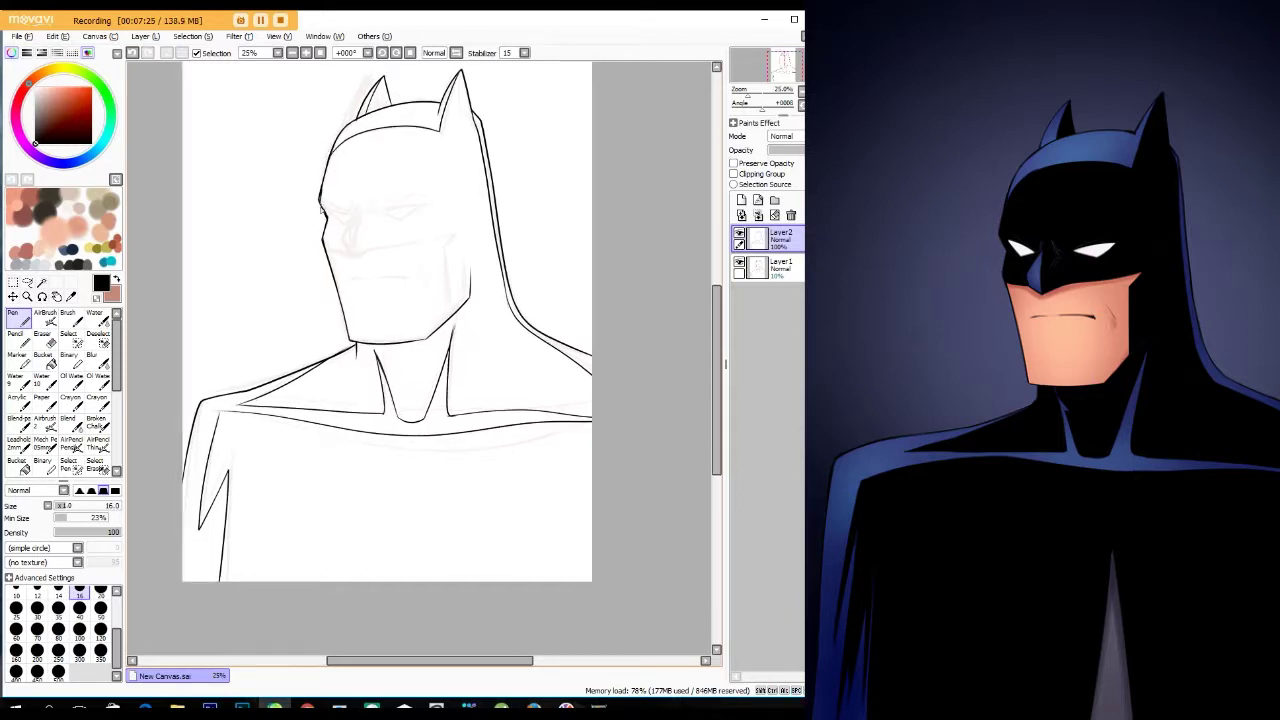
pyautogui.scroll(1, 325, 215)
pyautogui.scroll(1, 340, 255)
# - Ink the chin extension, right jaw, nose line and left eye outline with crease
pyautogui.moveTo(425, 245)
pyautogui.mouseDown()
pyautogui.moveTo(474, 236)
pyautogui.moveTo(472, 340)
pyautogui.mouseUp()
pyautogui.moveTo(340, 262); pyautogui.dragTo(298, 247)
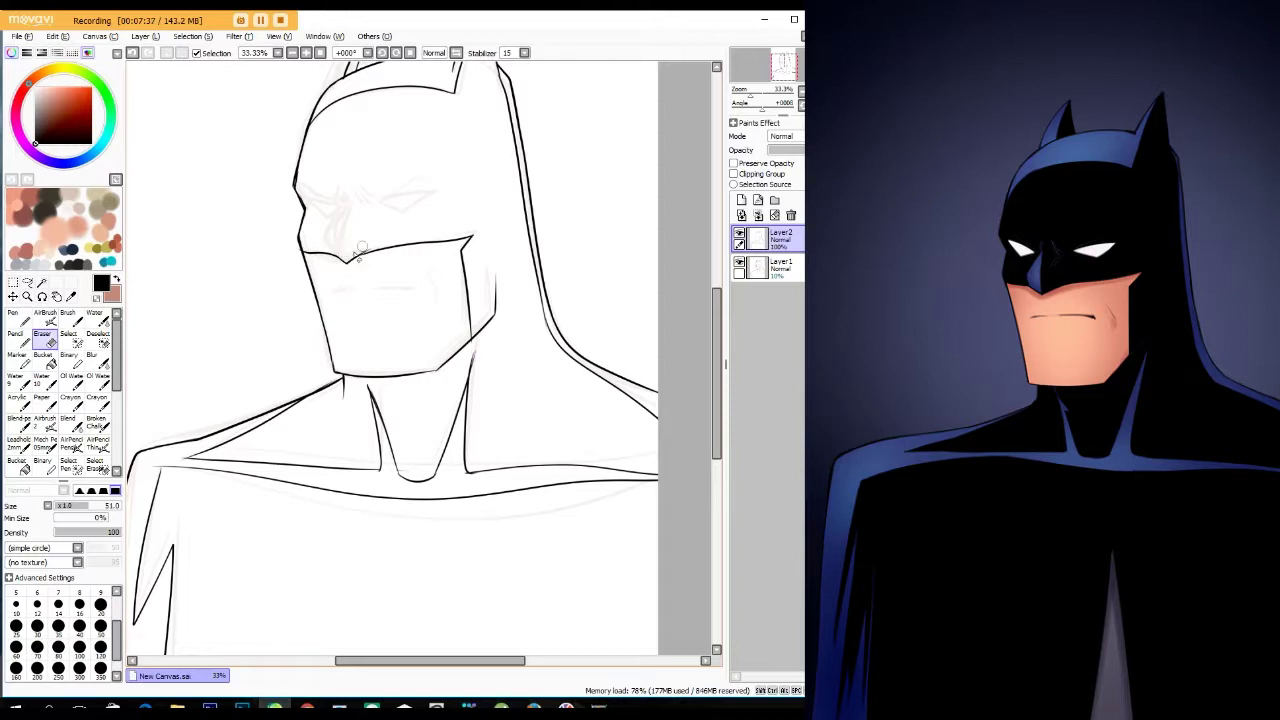
pyautogui.moveTo(362, 223)
pyautogui.mouseDown()
pyautogui.moveTo(392, 301)
pyautogui.moveTo(372, 282)
pyautogui.mouseUp()
pyautogui.hotkey('ctrl', 'z')
pyautogui.moveTo(374, 336)
pyautogui.mouseDown()
pyautogui.moveTo(377, 296)
pyautogui.moveTo(462, 257)
pyautogui.moveTo(465, 272)
pyautogui.mouseUp()
pyautogui.hotkey('ctrl', 'z')
pyautogui.moveTo(380, 283)
pyautogui.mouseDown()
pyautogui.moveTo(364, 293)
pyautogui.moveTo(378, 290)
pyautogui.moveTo(352, 376)
pyautogui.mouseUp()
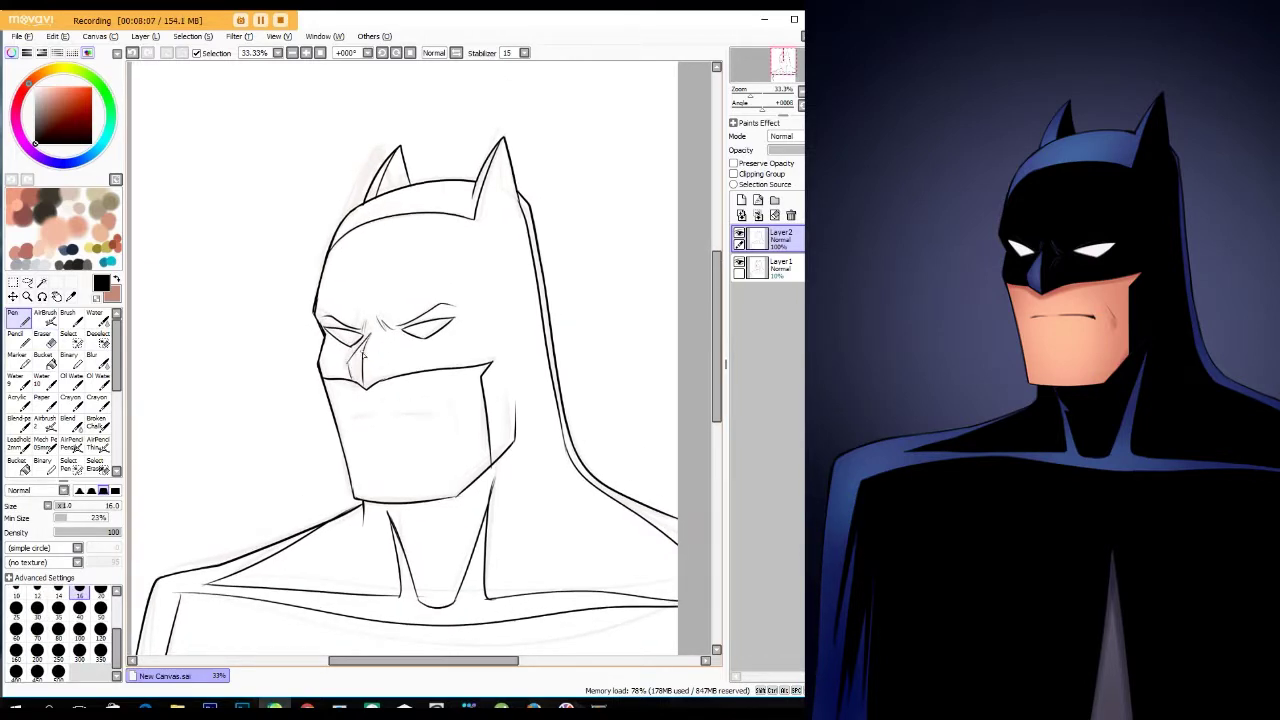
# - Redraw the downturned mouth, draw the inverted-V chest fold, and zoom out to 25%
pyautogui.scroll(-3, 348, 337)
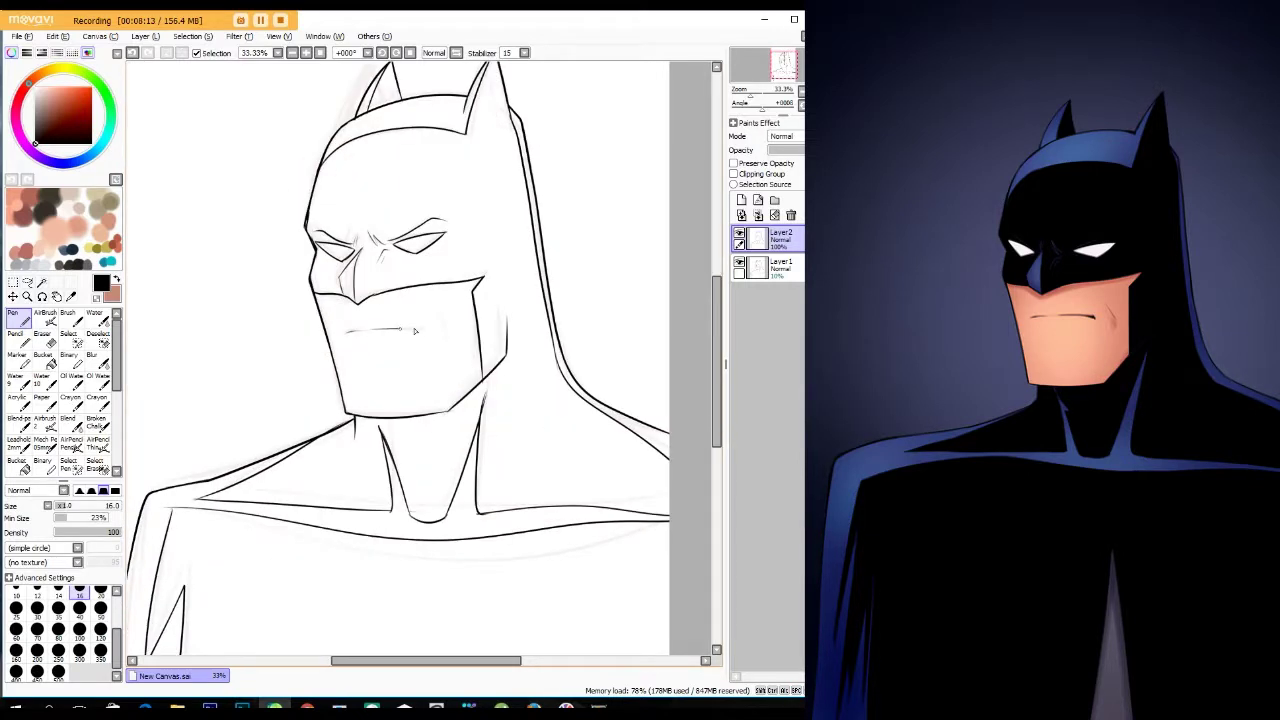
pyautogui.moveTo(380, 327)
pyautogui.mouseDown()
pyautogui.moveTo(421, 333)
pyautogui.moveTo(453, 371)
pyautogui.mouseUp()
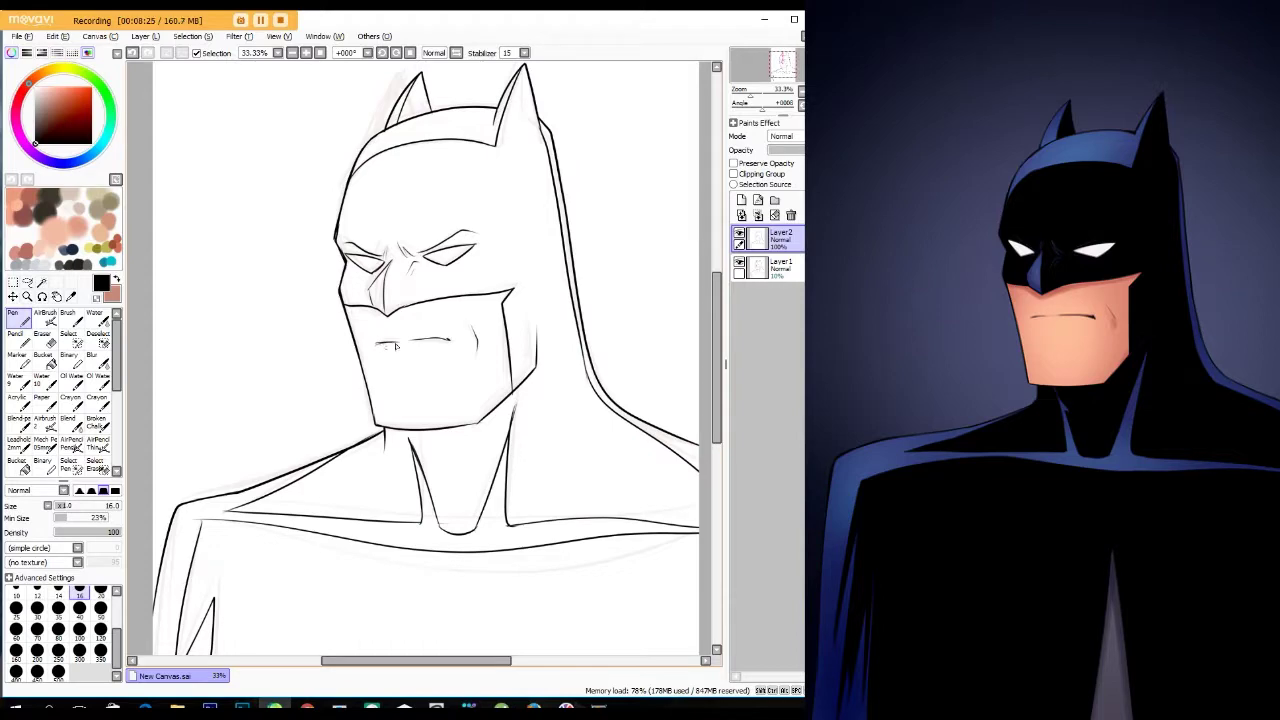
pyautogui.moveTo(420, 288)
pyautogui.mouseDown()
pyautogui.moveTo(402, 332)
pyautogui.moveTo(475, 456)
pyautogui.mouseUp()
pyautogui.scroll(-5, 402, 332)
pyautogui.moveTo(440, 308); pyautogui.dragTo(408, 456)
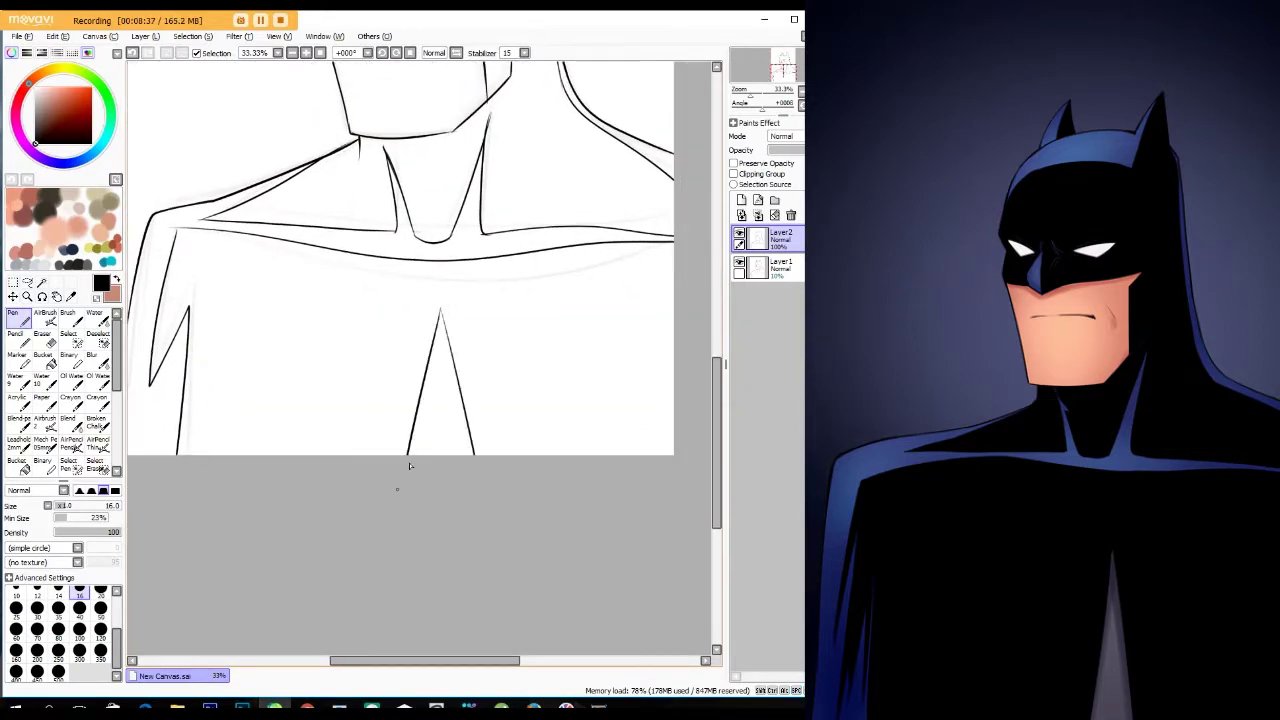
pyautogui.click(320, 54)
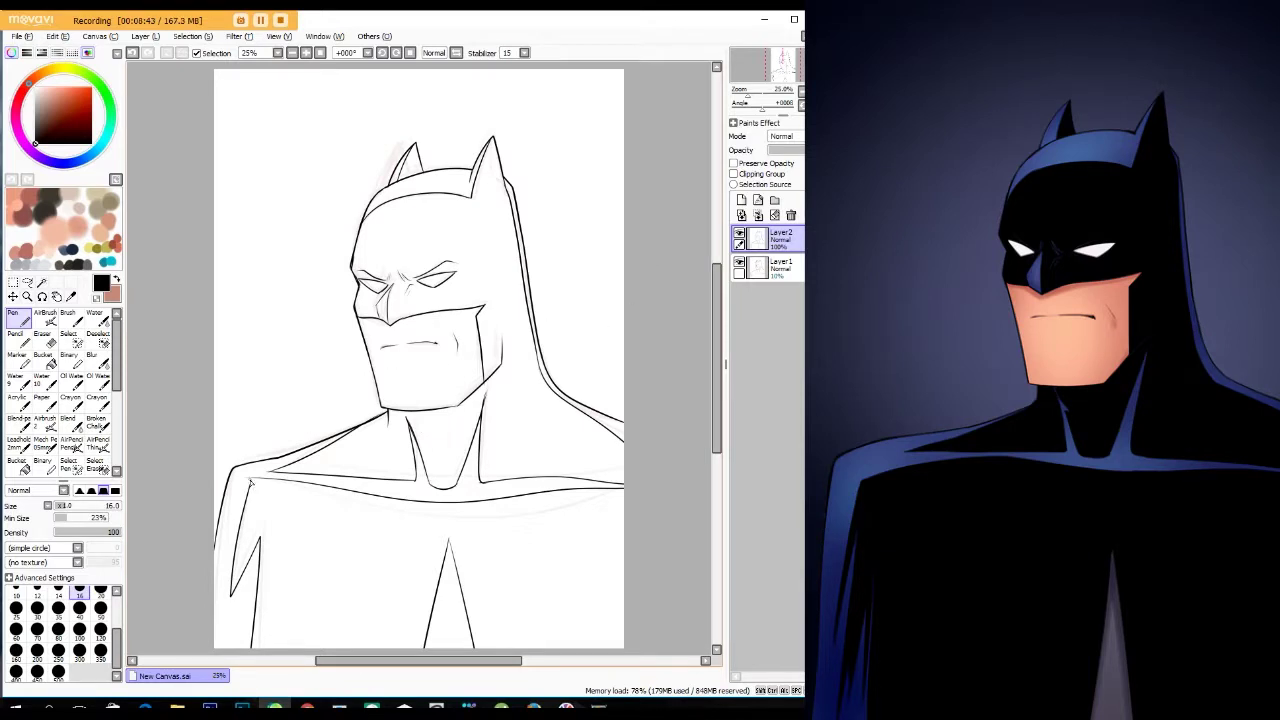
# - Bucket-fill the torso, cowl and shoulders black, then paint the cowl's left side with a 30px Pen
pyautogui.click(47, 362)
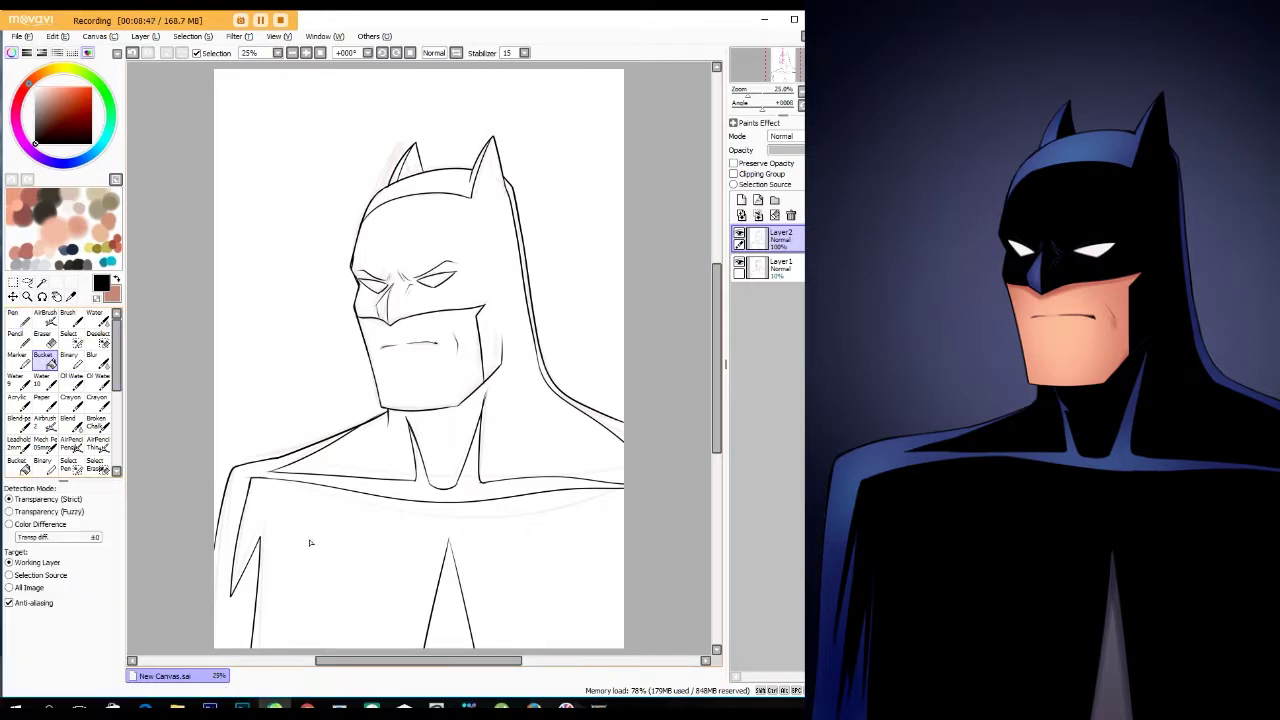
pyautogui.click(335, 553)
pyautogui.click(500, 459)
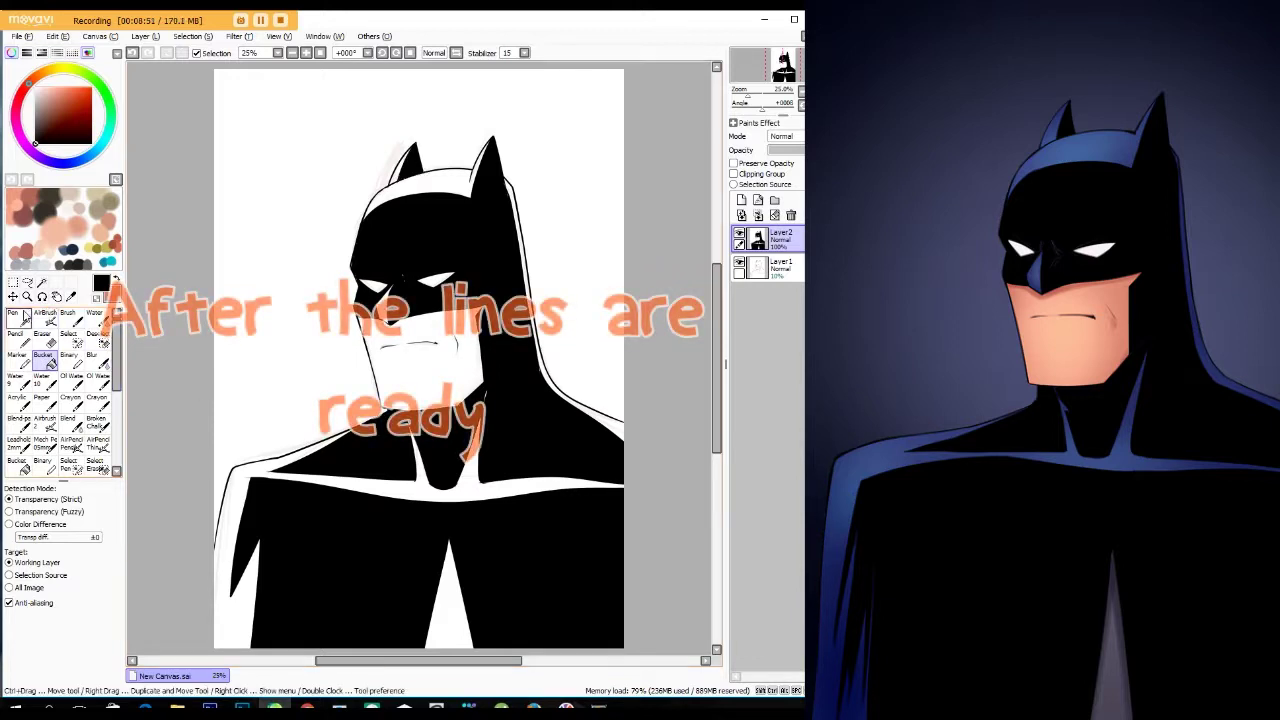
pyautogui.press('n')
pyautogui.click(305, 52)
pyautogui.press(']')
pyautogui.press(']')
pyautogui.press(']')
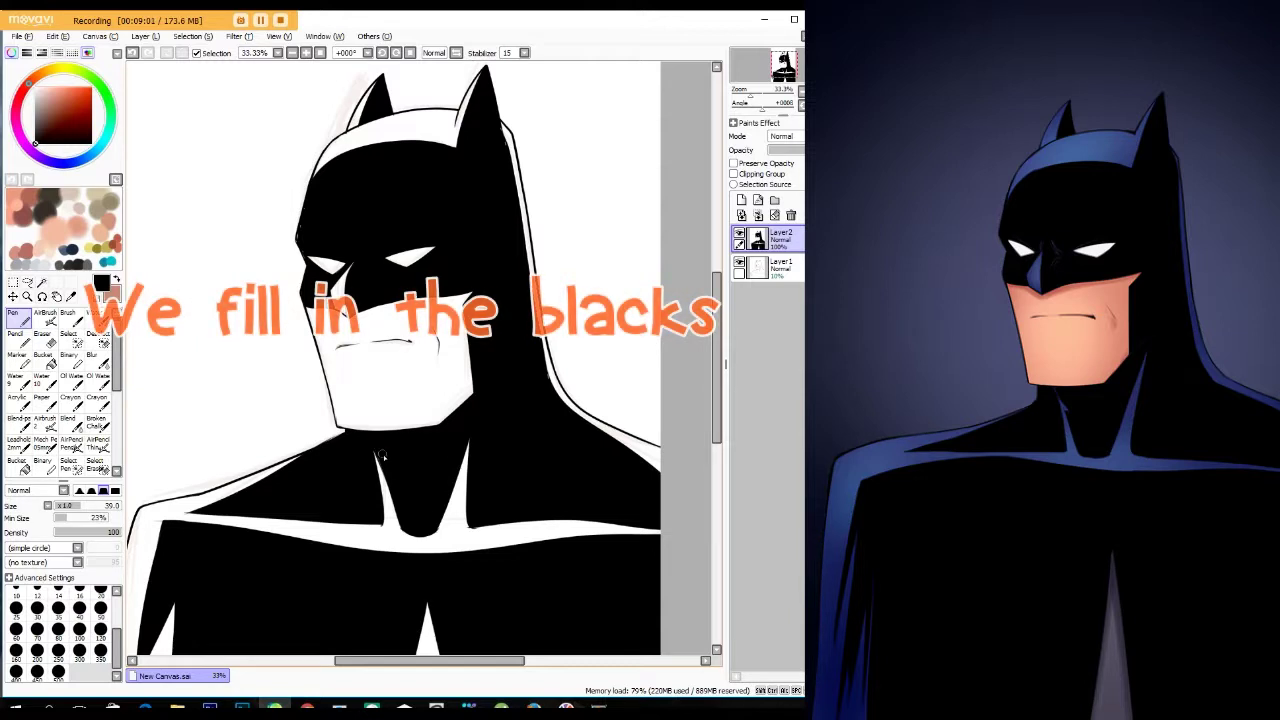
pyautogui.moveTo(305, 243)
pyautogui.mouseDown()
pyautogui.moveTo(318, 200)
pyautogui.moveTo(299, 252)
pyautogui.mouseUp()
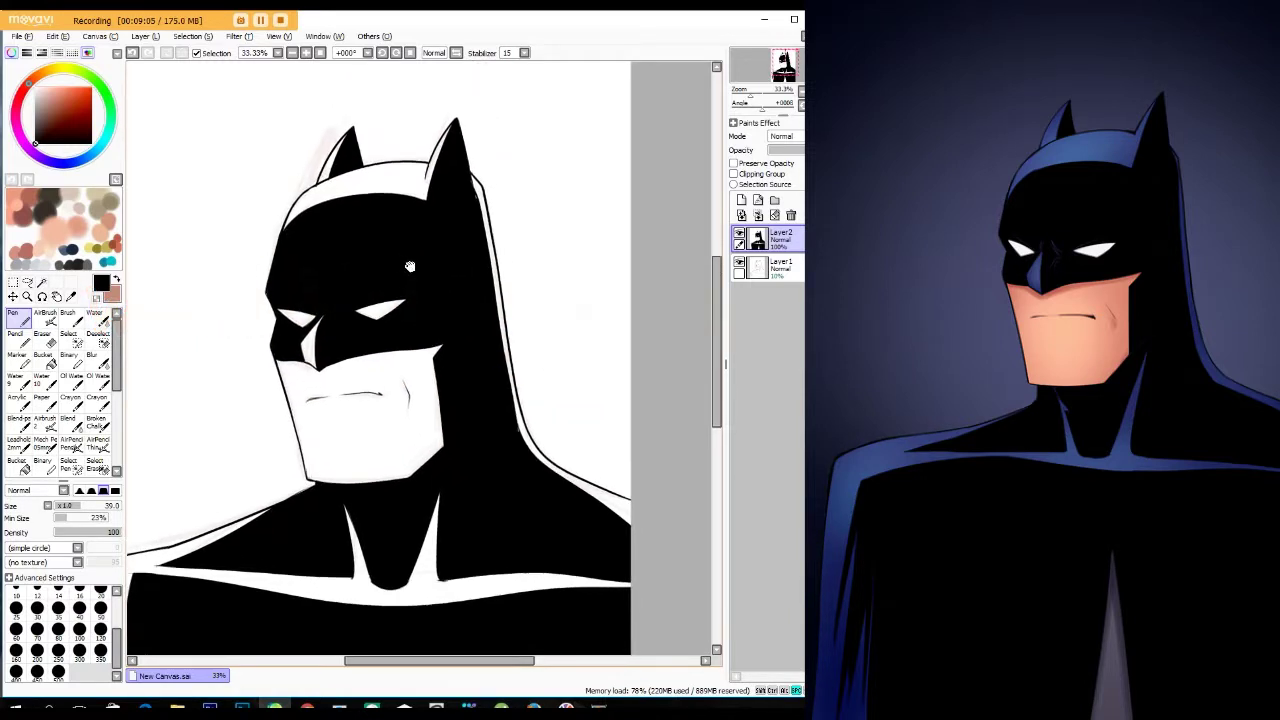
# - Pan and rotate the view over the face and zoom to 50% for edge cleanup
pyautogui.scroll(-2, 430, 386)
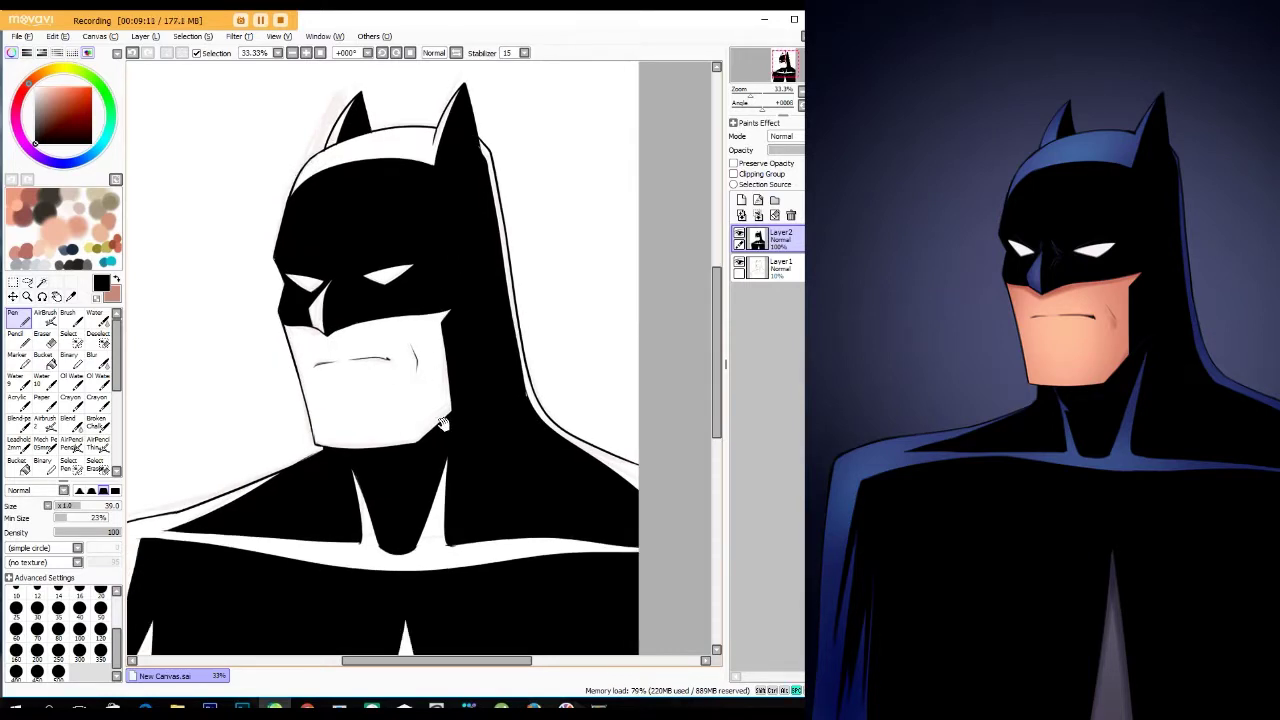
pyautogui.scroll(-2, 443, 425)
pyautogui.scroll(1, 436, 412)
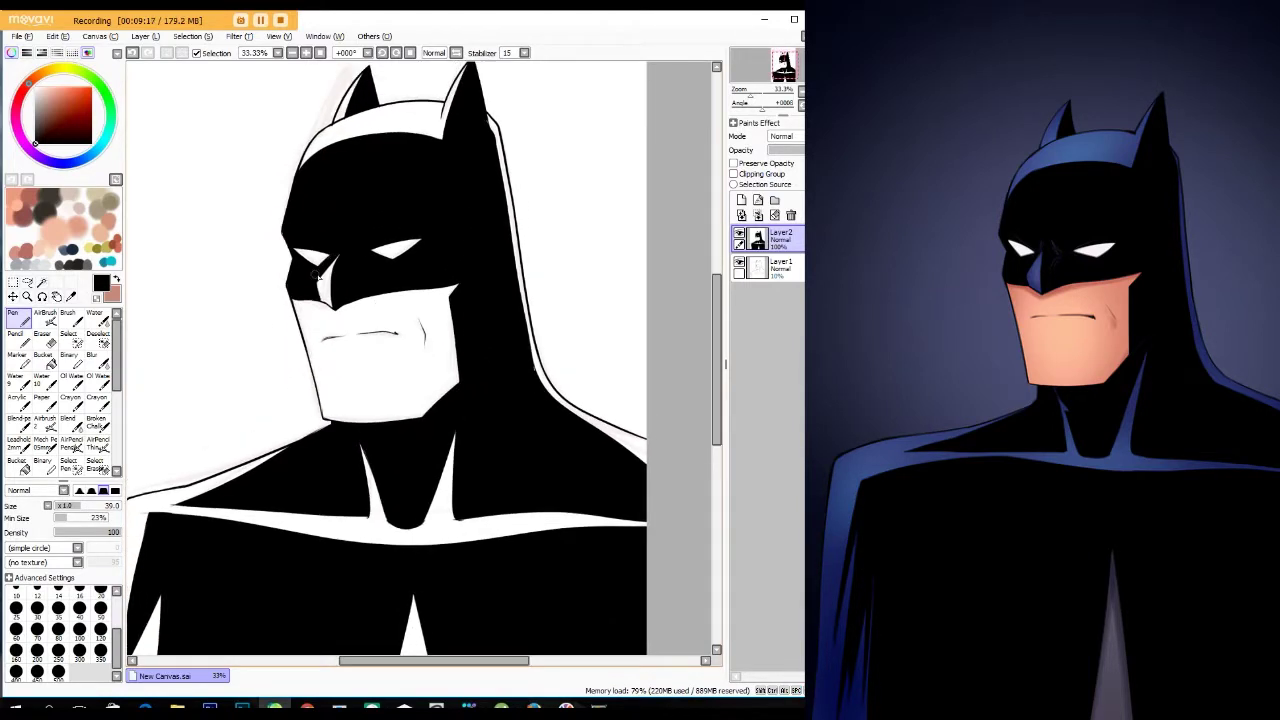
pyautogui.moveTo(397, 266); pyautogui.dragTo(415, 377)
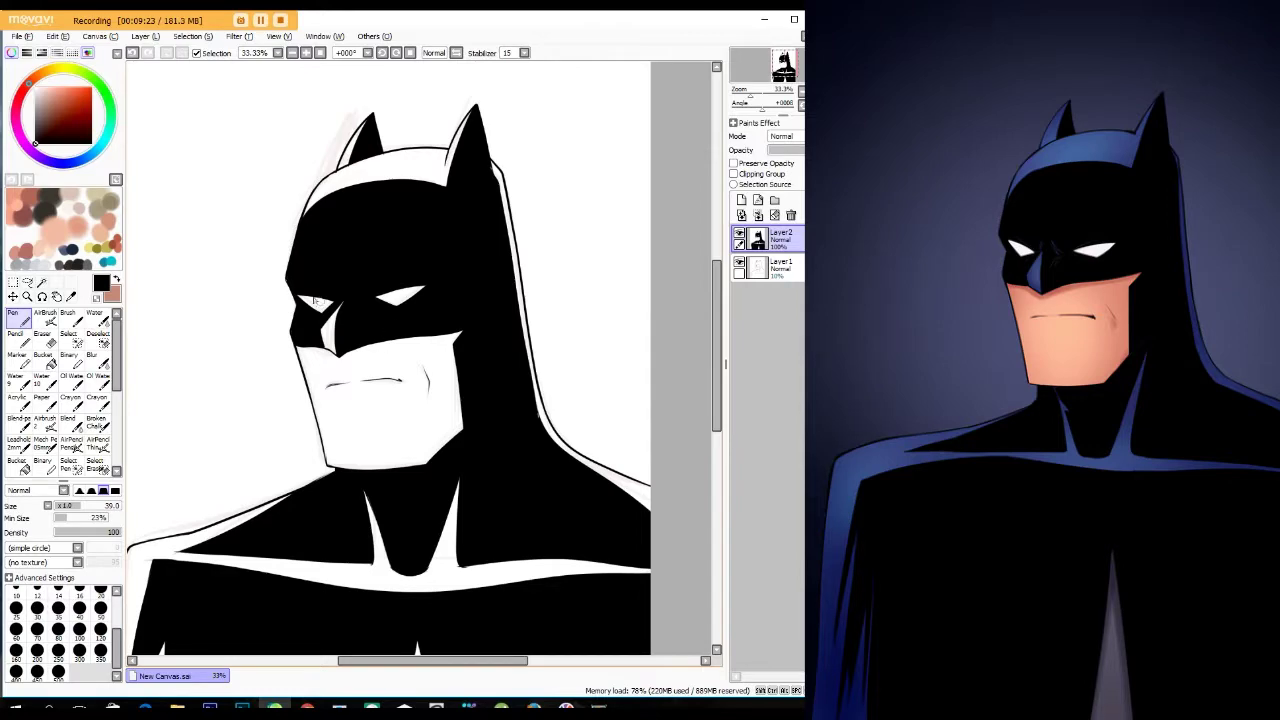
pyautogui.moveTo(370, 418)
pyautogui.mouseDown()
pyautogui.moveTo(457, 342)
pyautogui.moveTo(438, 393)
pyautogui.mouseUp()
pyautogui.moveTo(551, 417); pyautogui.dragTo(460, 262)
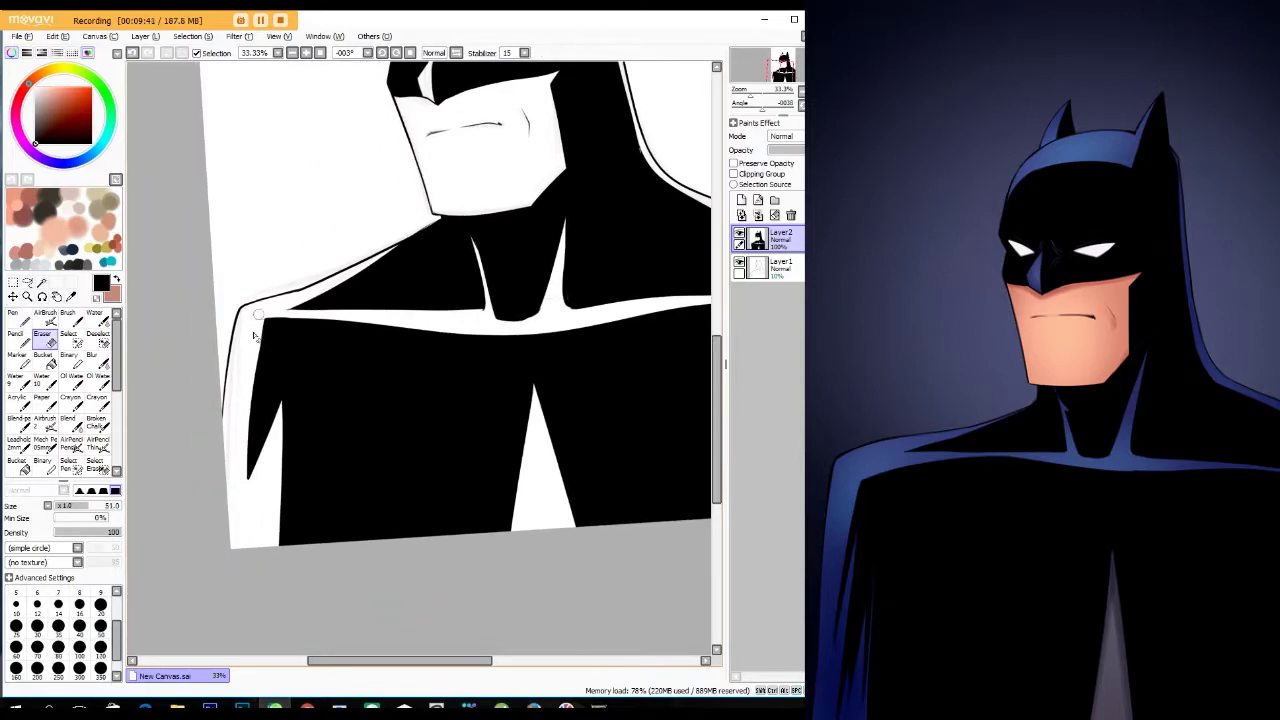
pyautogui.scroll(5, 329, 391)
pyautogui.scroll(-1, 506, 436)
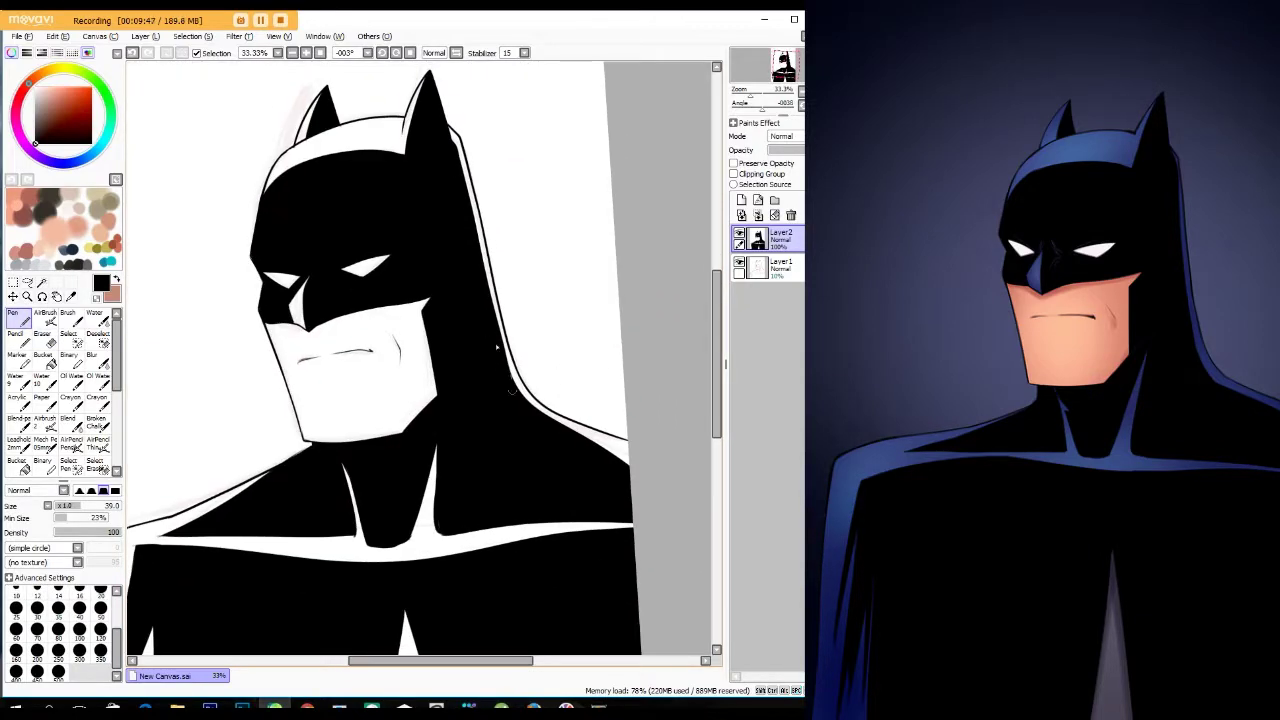
pyautogui.scroll(-1, 506, 436)
pyautogui.hotkey('ctrl', '+')
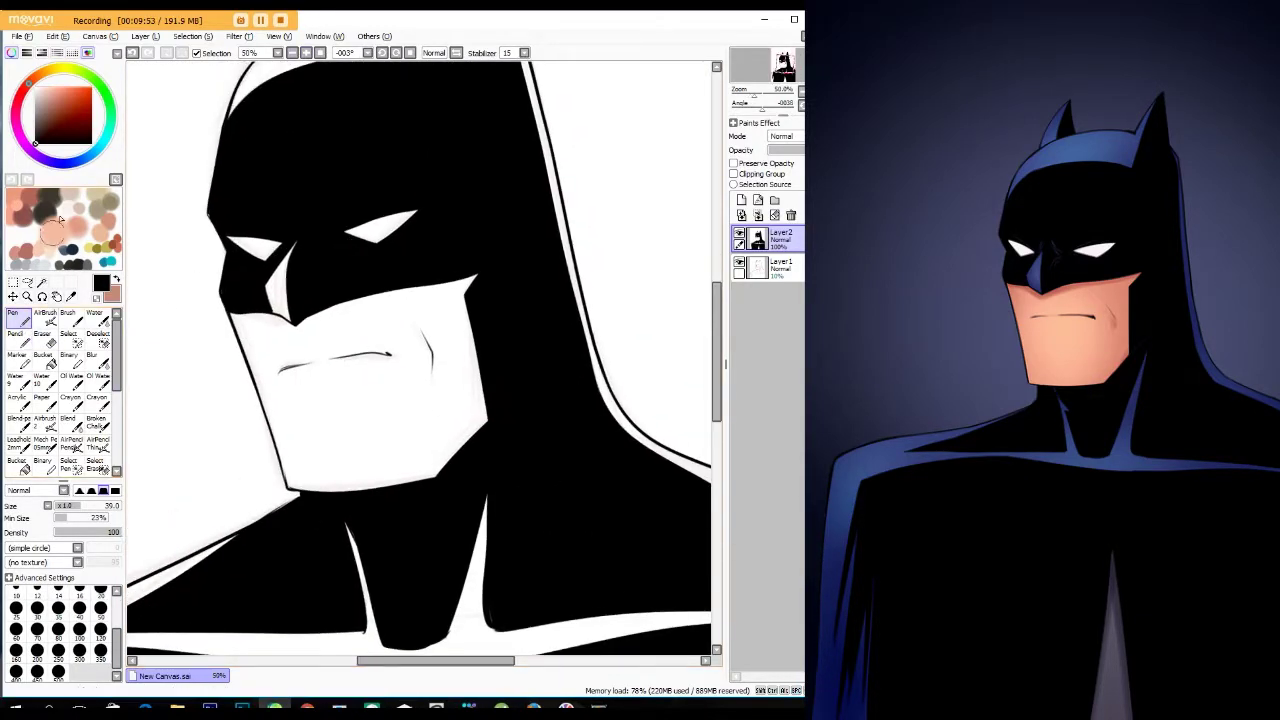
# - Erase stray black along the neck and chest edges, then reset the canvas rotation
pyautogui.press('e')
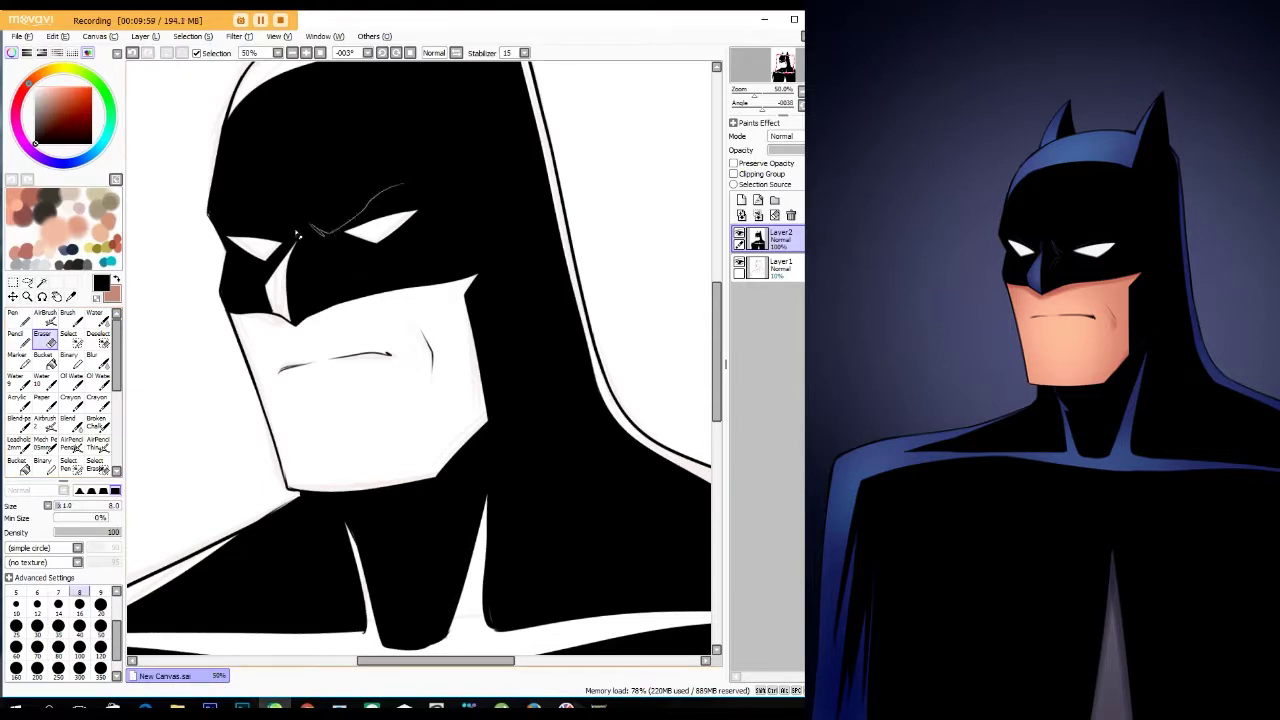
pyautogui.moveTo(496, 416); pyautogui.dragTo(456, 406)
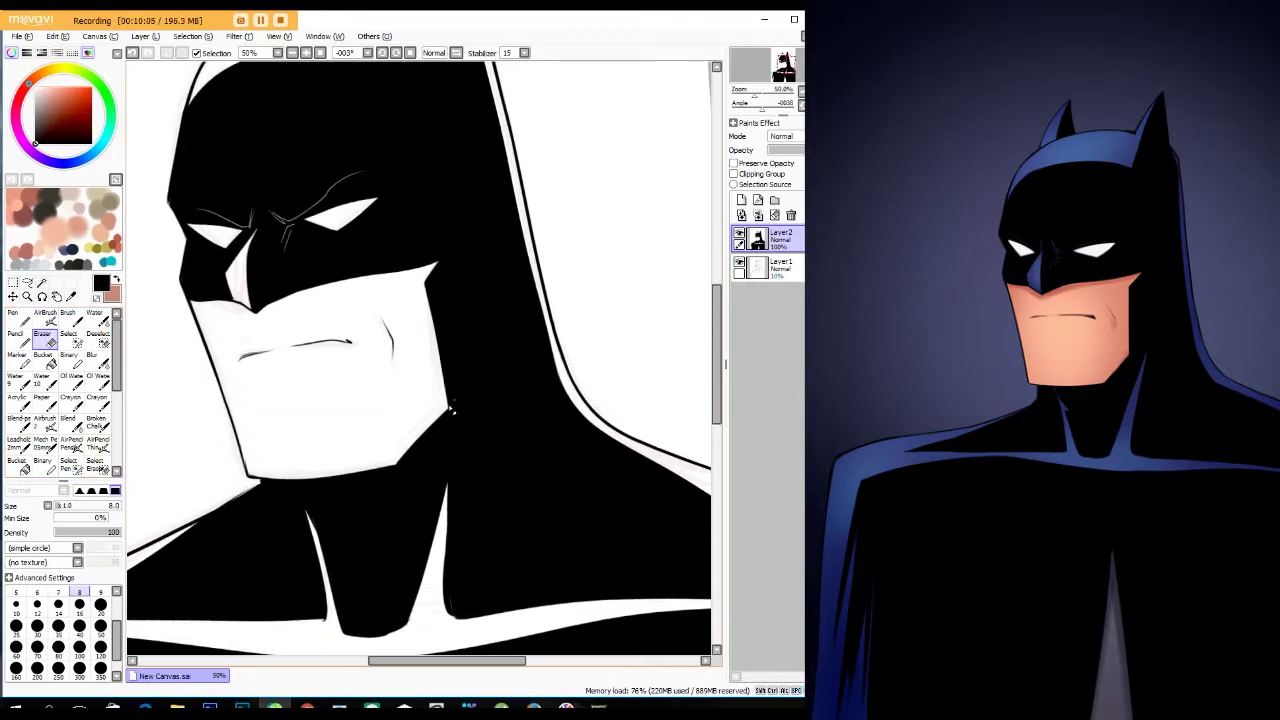
pyautogui.moveTo(551, 406); pyautogui.dragTo(391, 251)
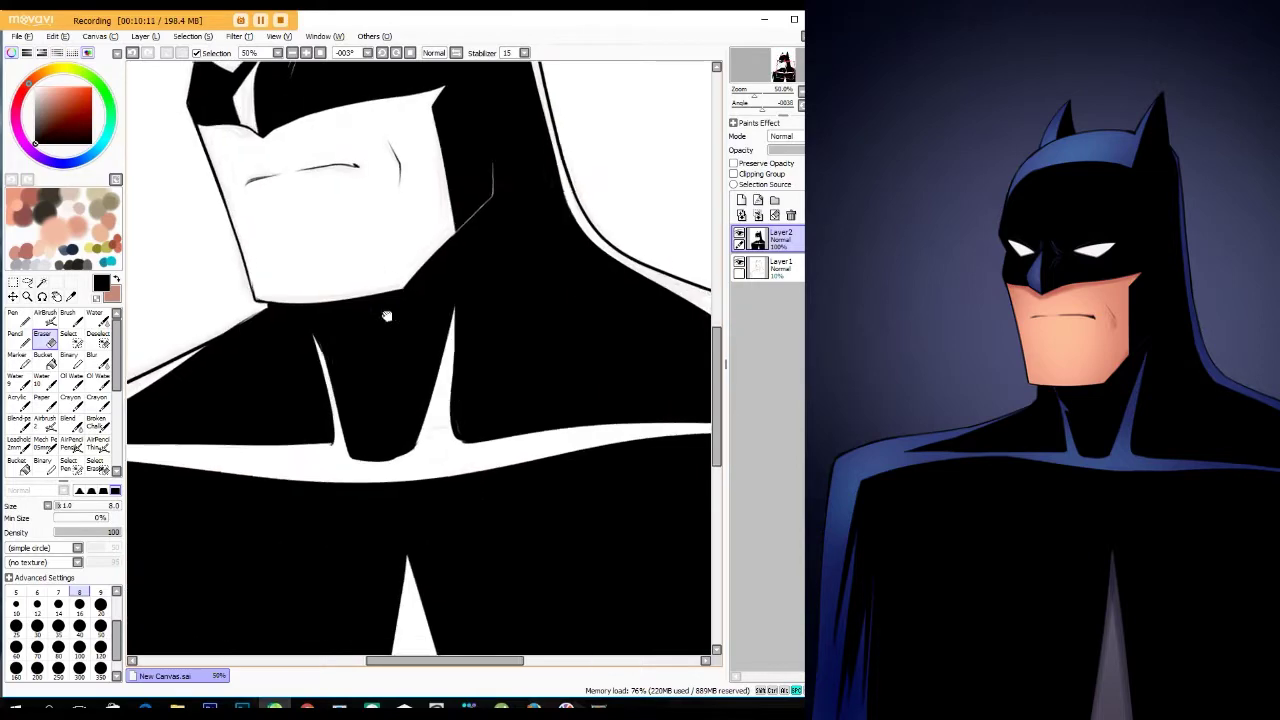
pyautogui.scroll(-1, 427, 400)
pyautogui.scroll(-2, 435, 415)
pyautogui.scroll(-1, 450, 435)
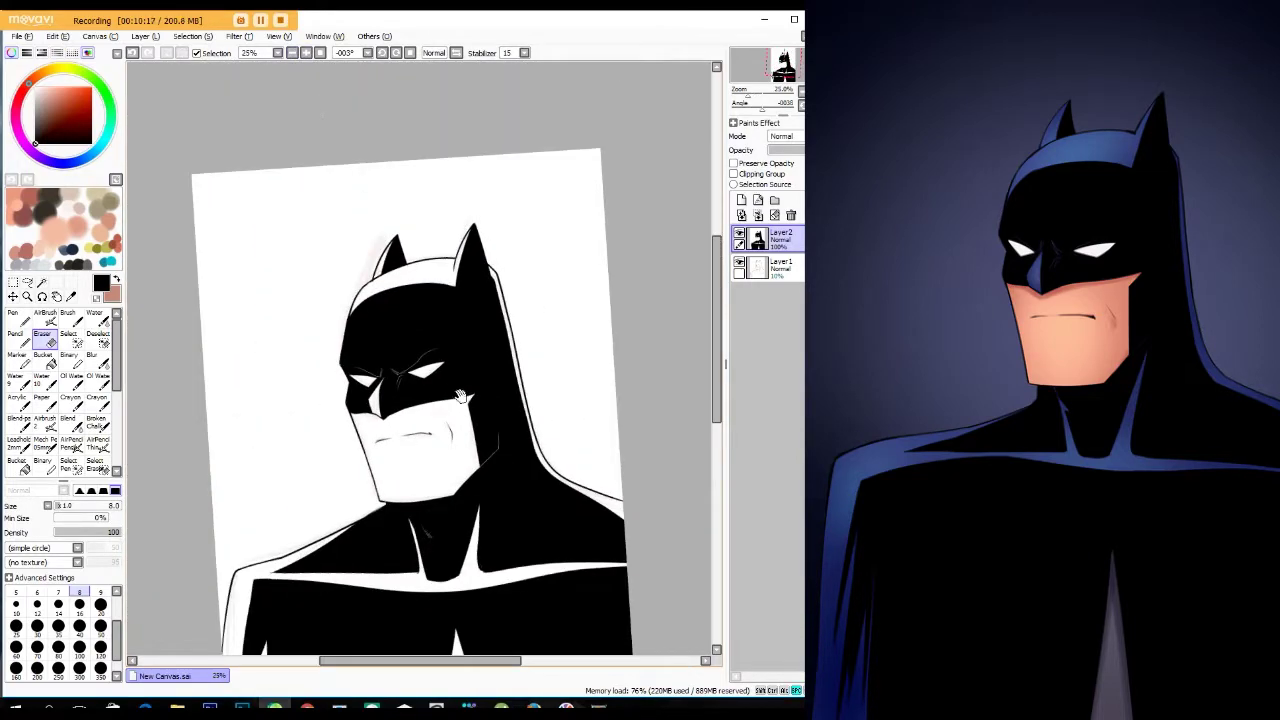
pyautogui.press('Home')
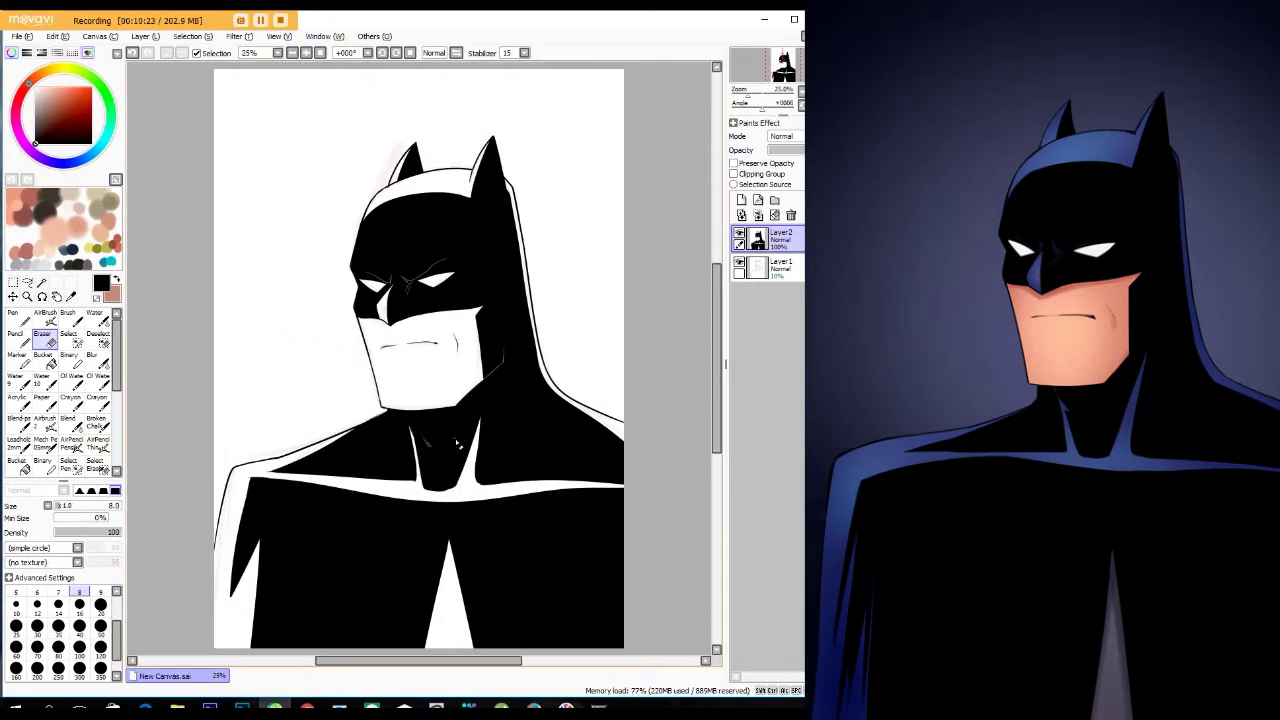
# - Add a new layer beneath the inks and select Batman's silhouette by inverting the background selection
pyautogui.press('w')
pyautogui.click(741, 200)
pyautogui.moveTo(765, 237); pyautogui.dragTo(765, 266)
pyautogui.click(563, 346)
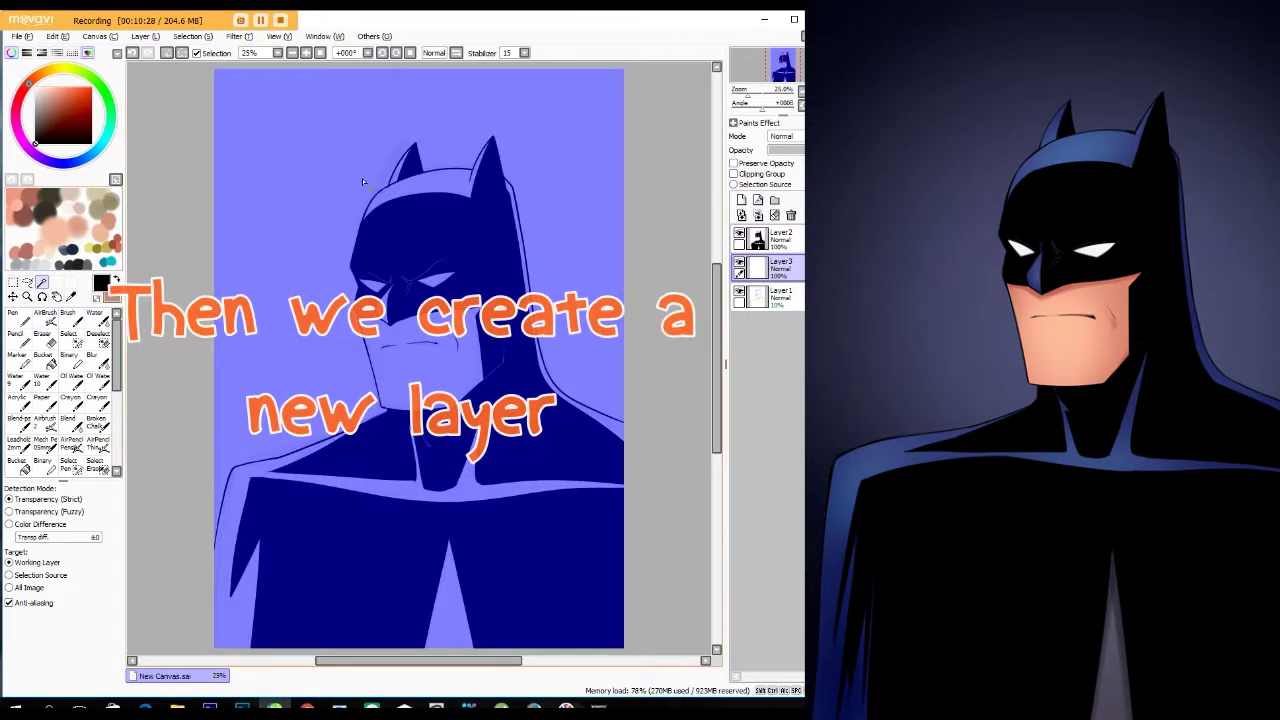
pyautogui.hotkey('ctrl', 'd')
pyautogui.click(765, 237)
pyautogui.click(495, 316)
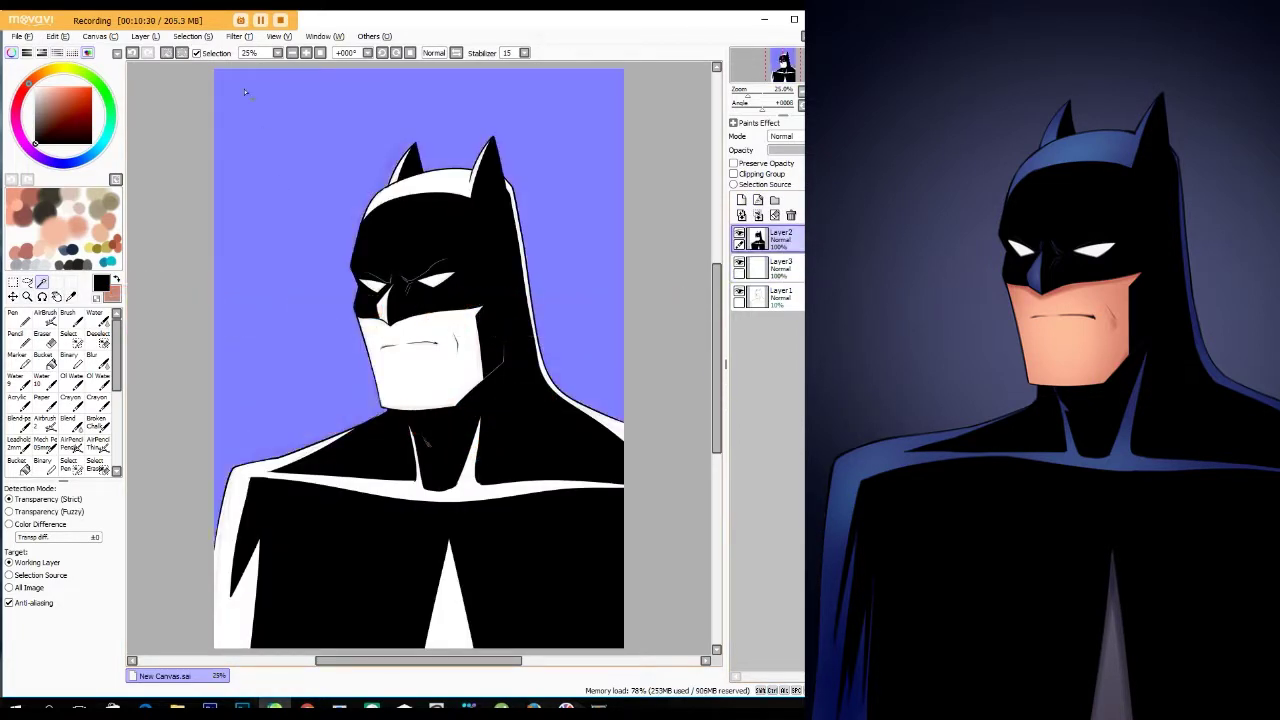
pyautogui.hotkey('ctrl', 'i')
# - Bucket-fill the silhouette dark navy on the new layer beneath the line art
pyautogui.click(43, 357)
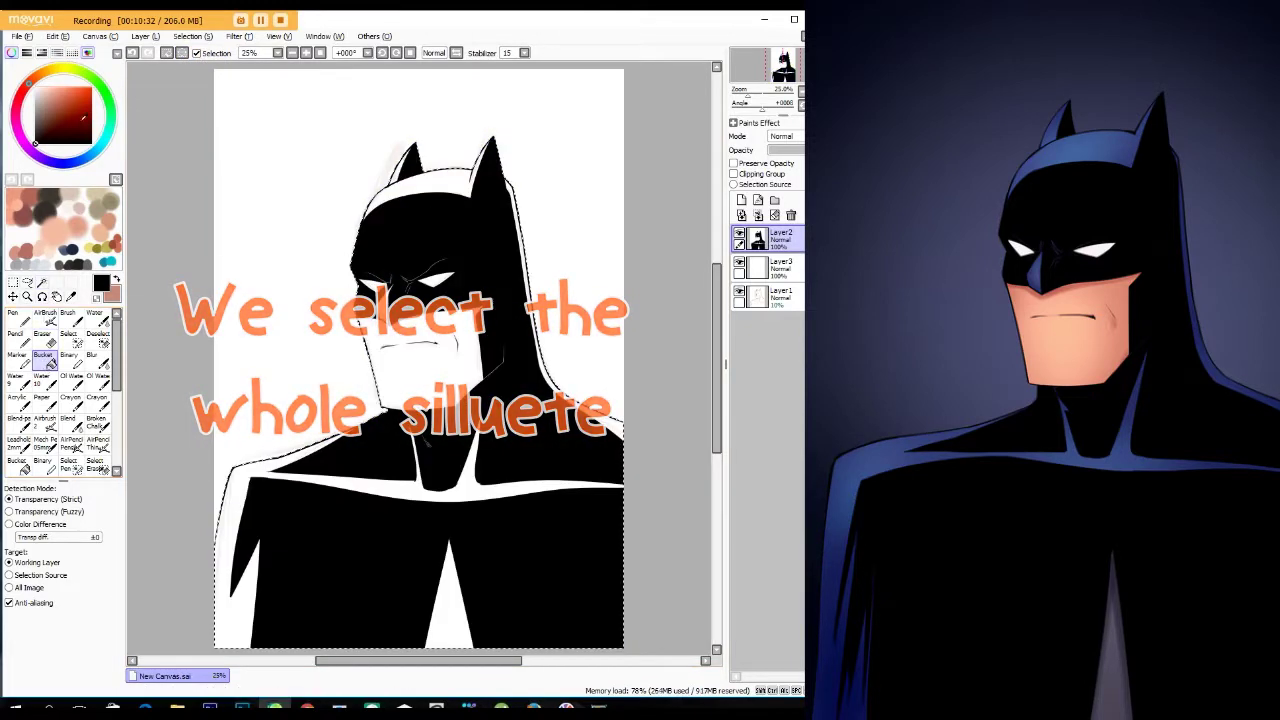
pyautogui.click(114, 222)
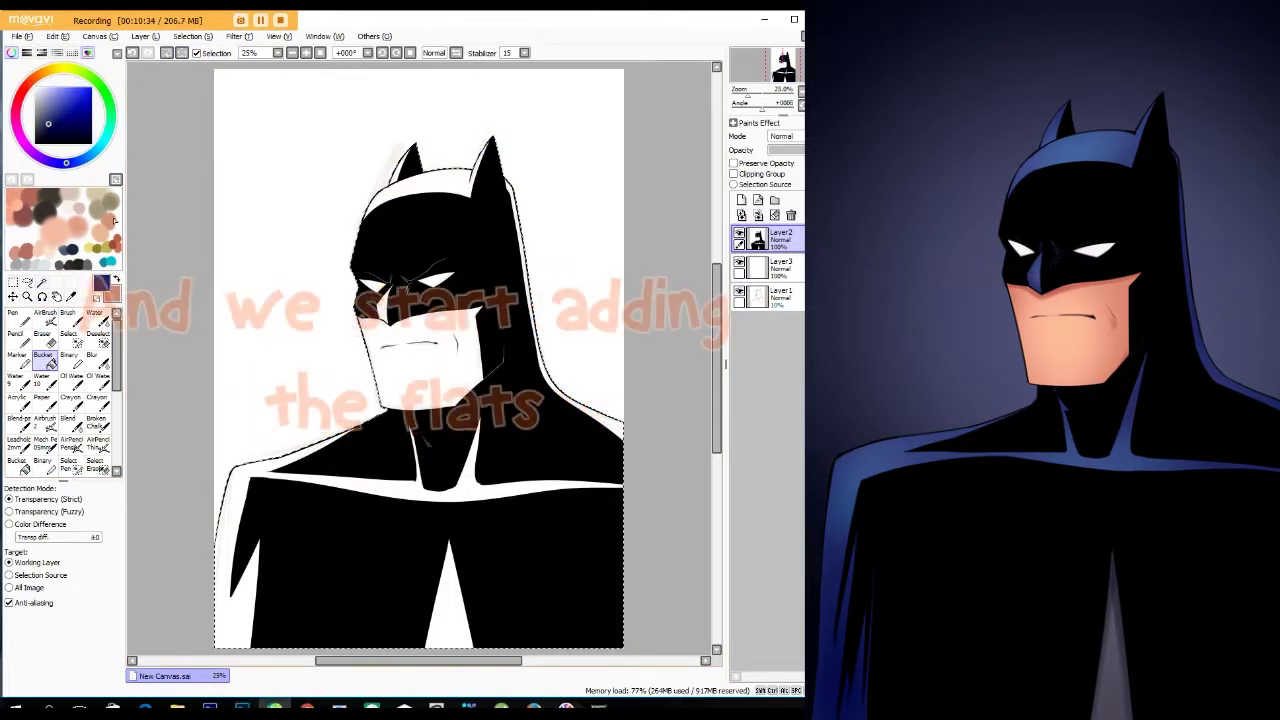
pyautogui.click(345, 475)
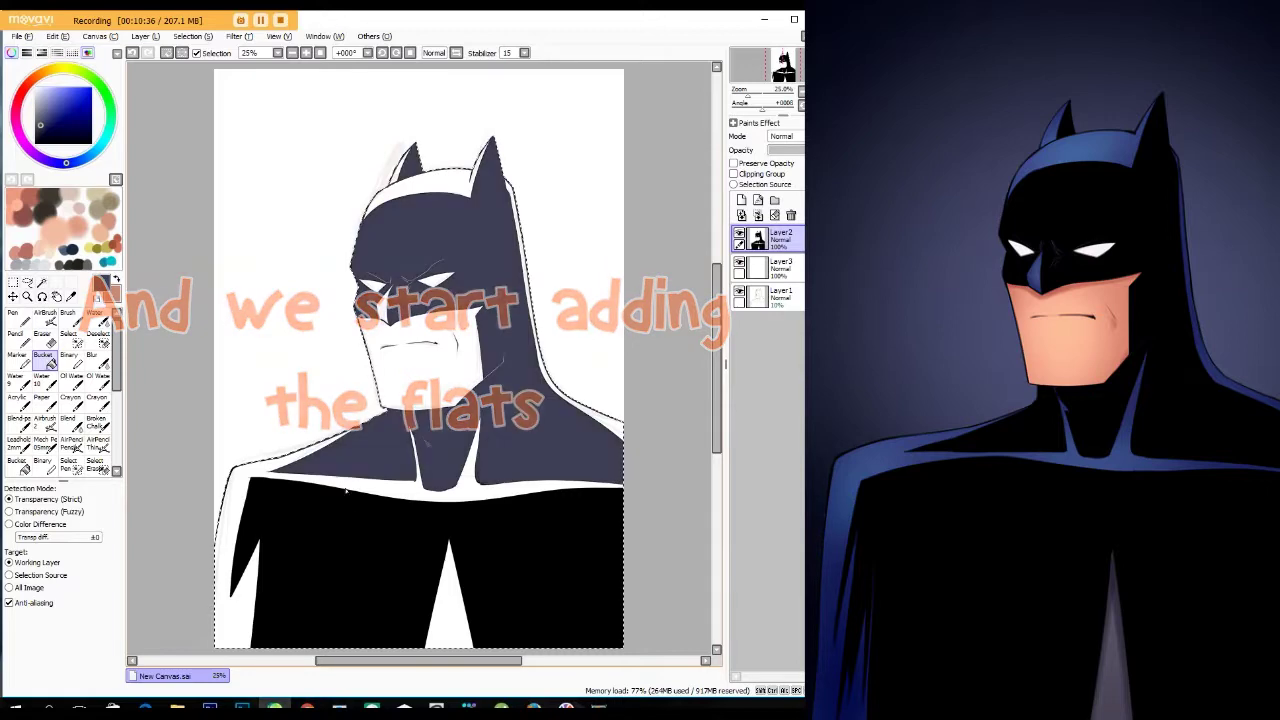
pyautogui.hotkey('ctrl', 'z')
pyautogui.click(757, 265)
pyautogui.click(420, 450)
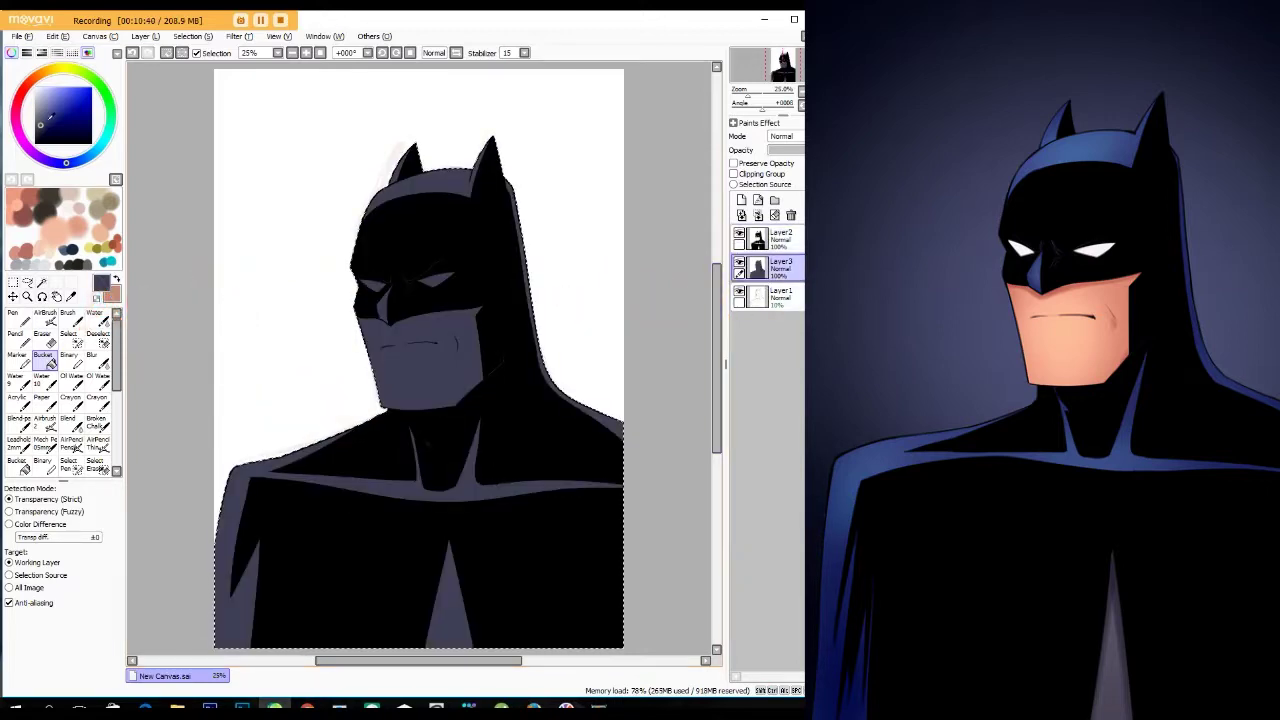
# - Pick a peach skin colour on the Pen and try a test stroke on the face, then undo it
pyautogui.press('n')
pyautogui.scroll(2, 420, 360)
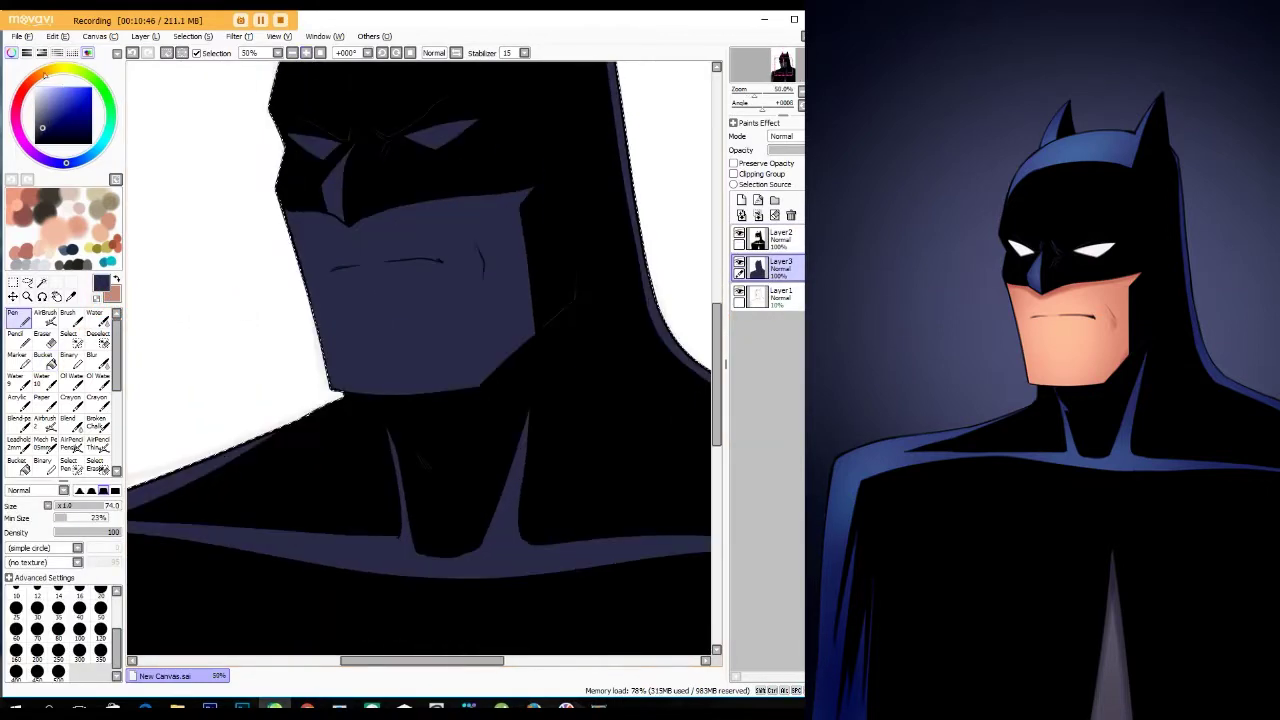
pyautogui.click(72, 238)
pyautogui.moveTo(345, 230); pyautogui.dragTo(380, 290)
pyautogui.hotkey('ctrl', 'z')
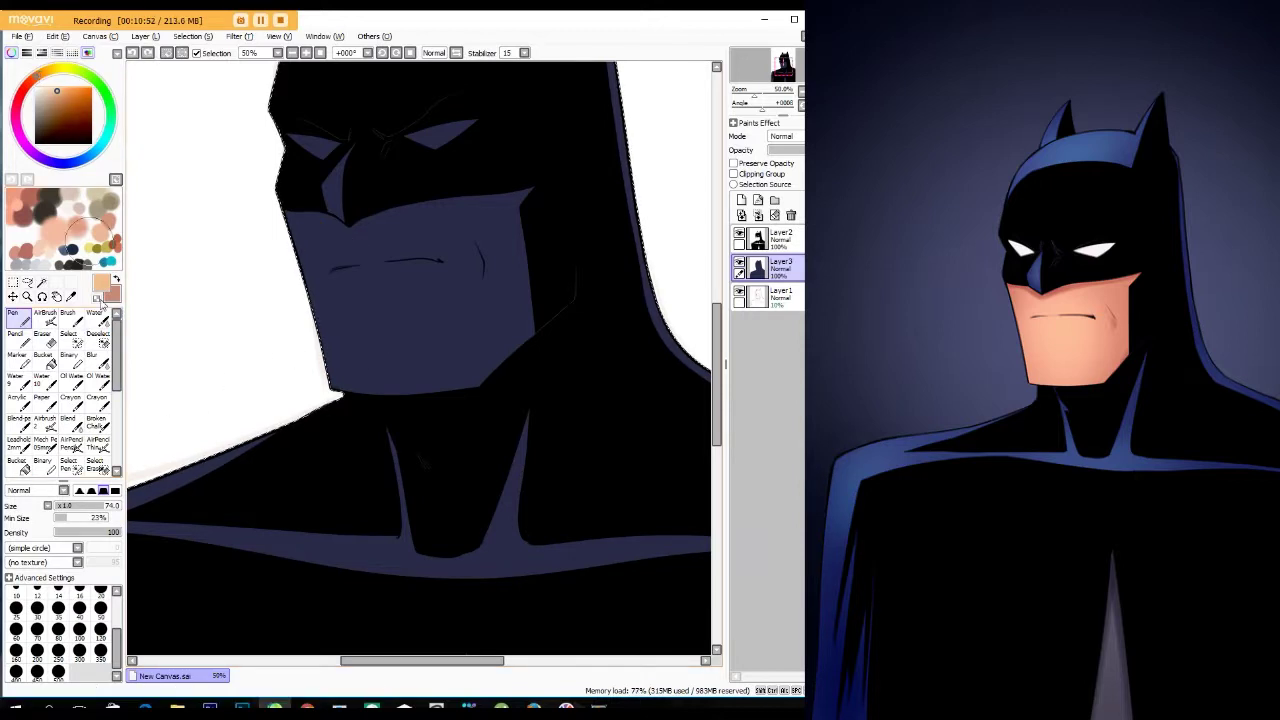
# - Set a hard-edged pen with 0% minimum size and paint the lower face peach
pyautogui.moveTo(70, 518); pyautogui.dragTo(45, 518)
pyautogui.click(115, 490)
pyautogui.hotkey('ctrl', 'z')
pyautogui.moveTo(312, 214)
pyautogui.mouseDown()
pyautogui.moveTo(520, 345)
pyautogui.moveTo(350, 258)
pyautogui.moveTo(350, 330)
pyautogui.mouseUp()
pyautogui.moveTo(360, 250)
pyautogui.mouseDown()
pyautogui.moveTo(400, 360)
pyautogui.moveTo(500, 330)
pyautogui.moveTo(465, 193)
pyautogui.mouseUp()
pyautogui.moveTo(418, 263)
pyautogui.mouseDown()
pyautogui.moveTo(504, 204)
pyautogui.moveTo(527, 268)
pyautogui.mouseUp()
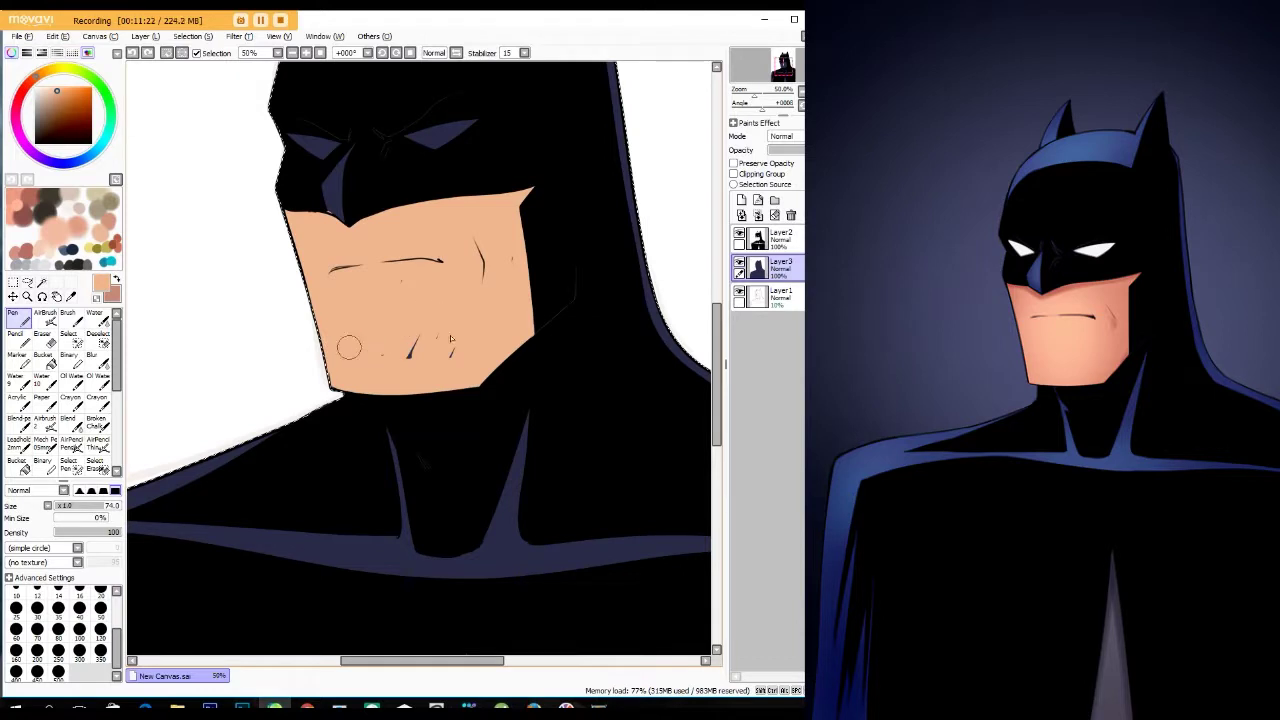
# - Mirror the view to check proportions and paint the chest triangle grey
pyautogui.press('h')
pyautogui.keyDown('alt'); pyautogui.click(300, 316); pyautogui.keyUp('alt')
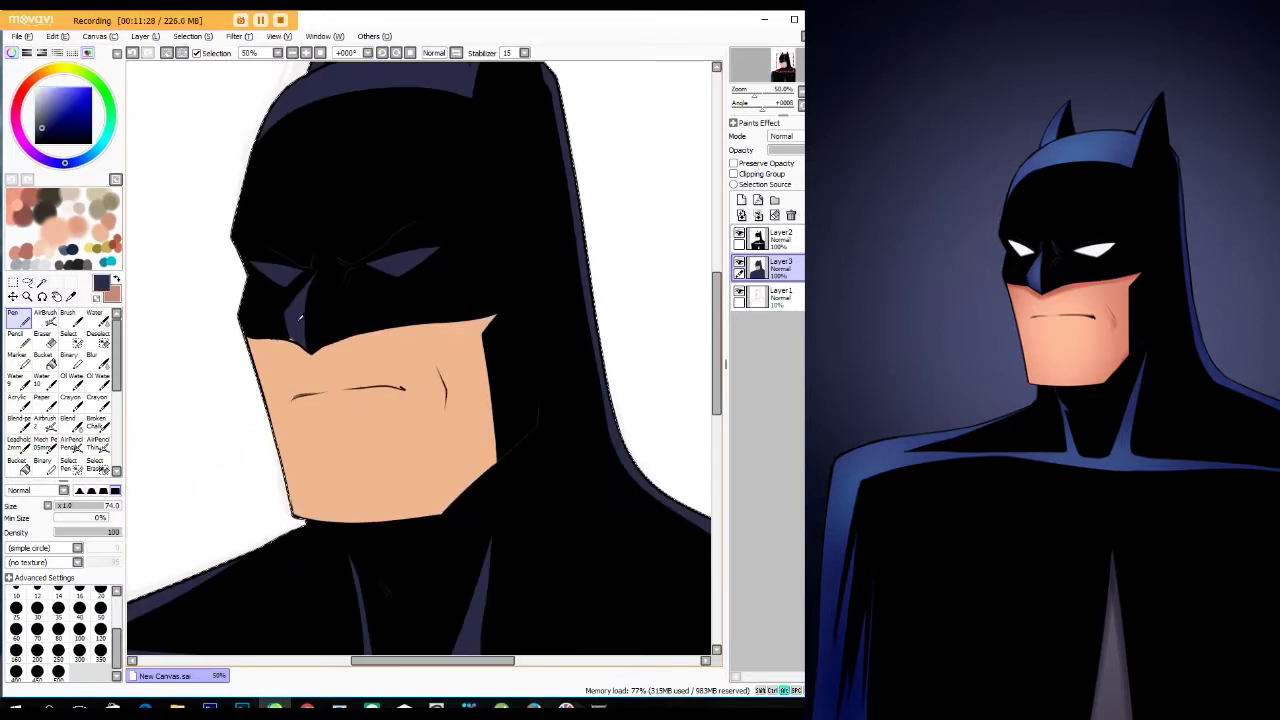
pyautogui.moveTo(300, 316)
pyautogui.mouseDown()
pyautogui.moveTo(330, 324)
pyautogui.moveTo(286, 279)
pyautogui.mouseUp()
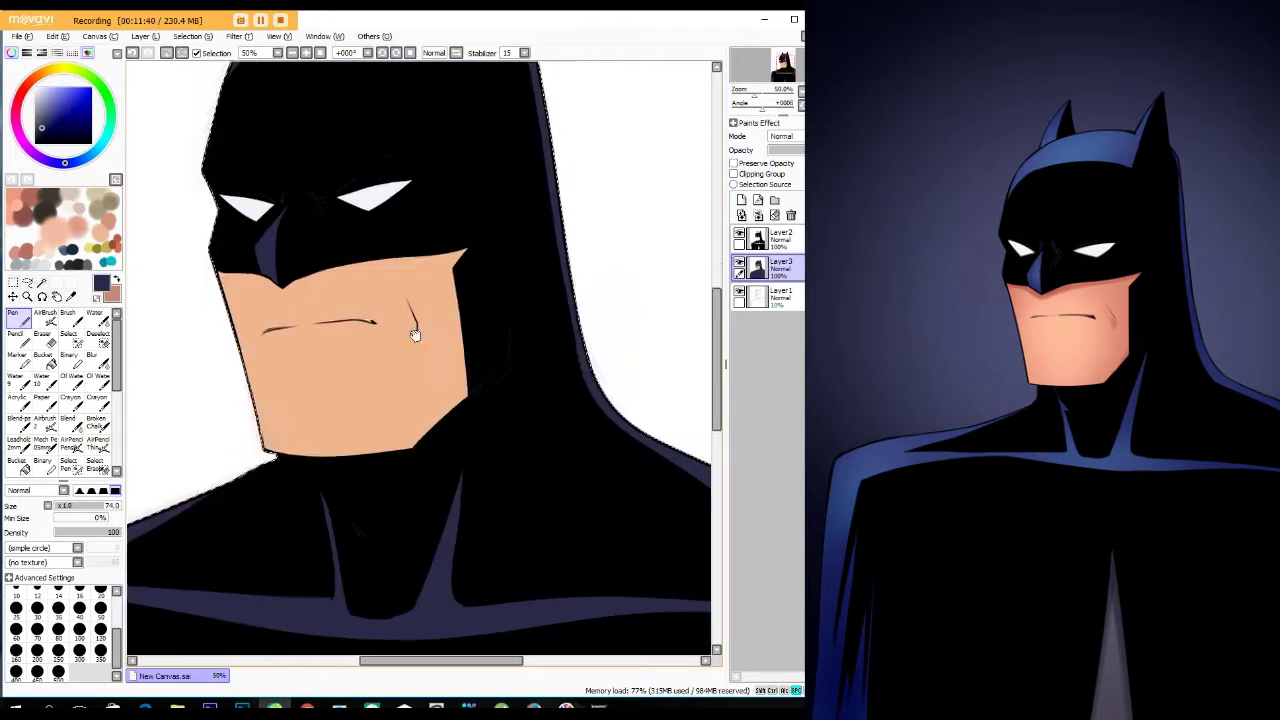
pyautogui.scroll(-10, 354, 268)
pyautogui.moveTo(402, 333)
pyautogui.mouseDown()
pyautogui.moveTo(440, 460)
pyautogui.moveTo(420, 308)
pyautogui.mouseUp()
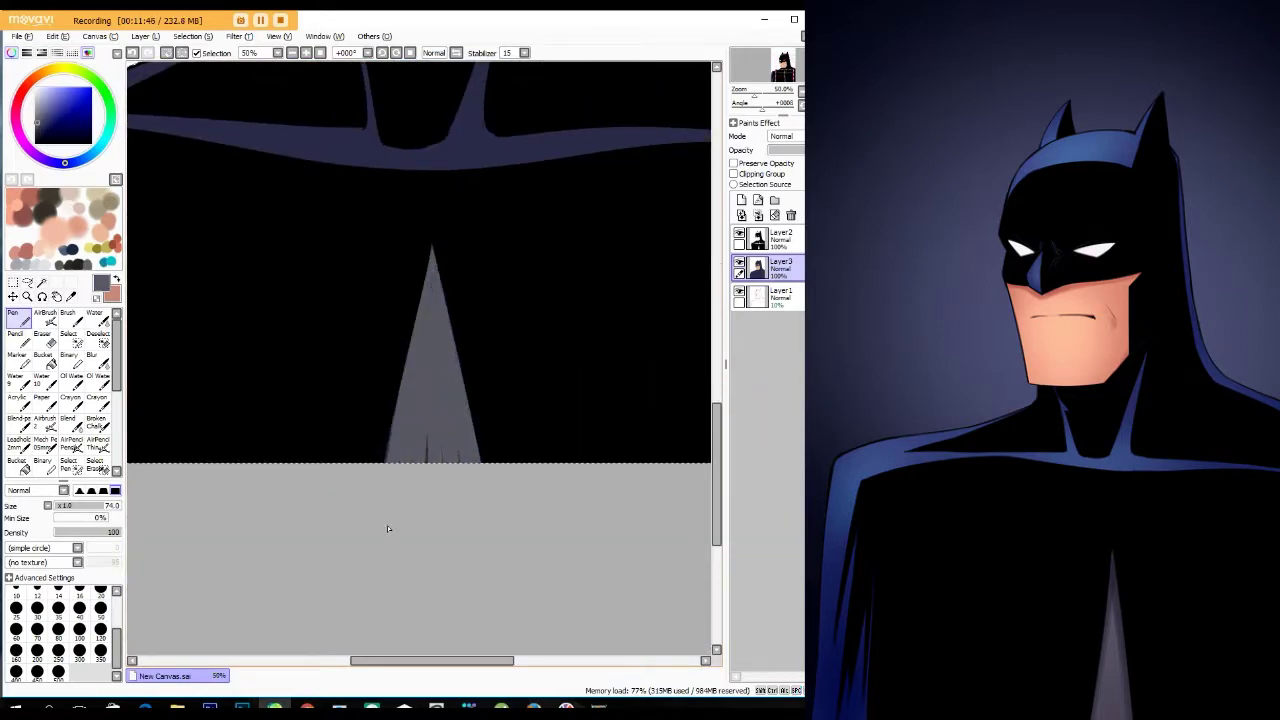
# - Turn on Preserve Opacity for the flats layer, then zoom to 50% on the face
pyautogui.press('-')
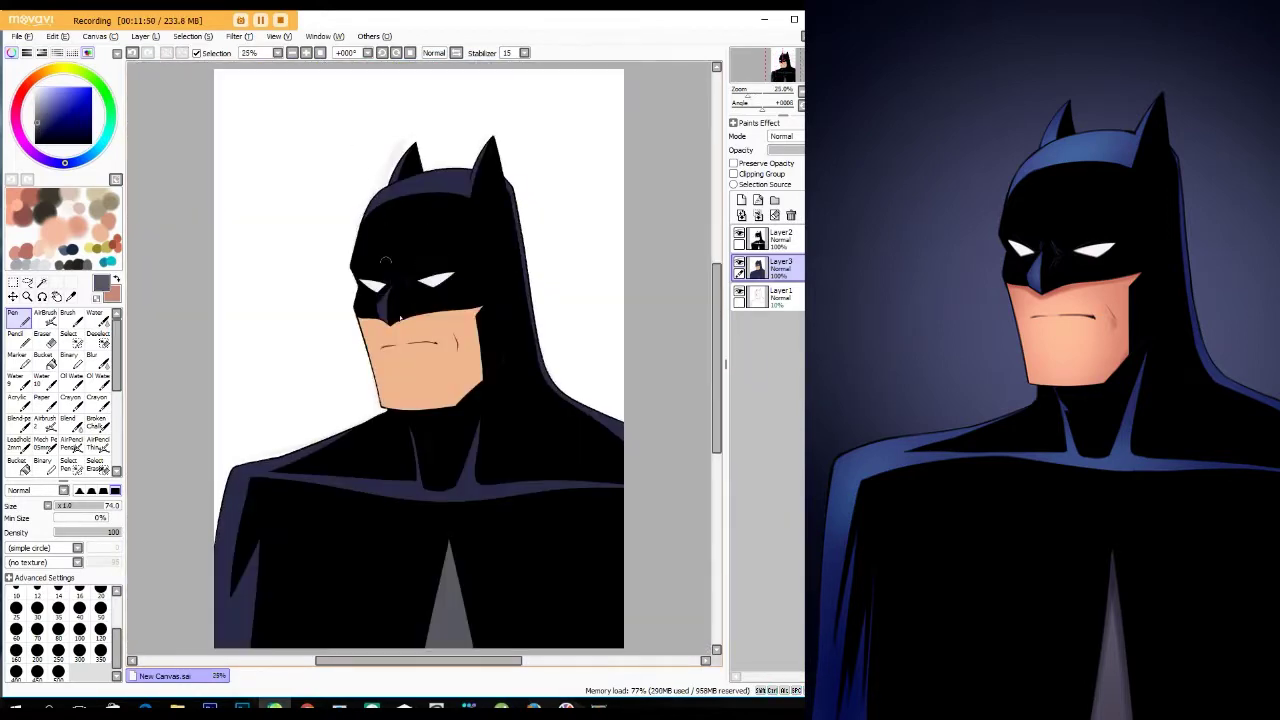
pyautogui.click(734, 163)
pyautogui.press('+')
pyautogui.moveTo(330, 266); pyautogui.dragTo(182, 257)
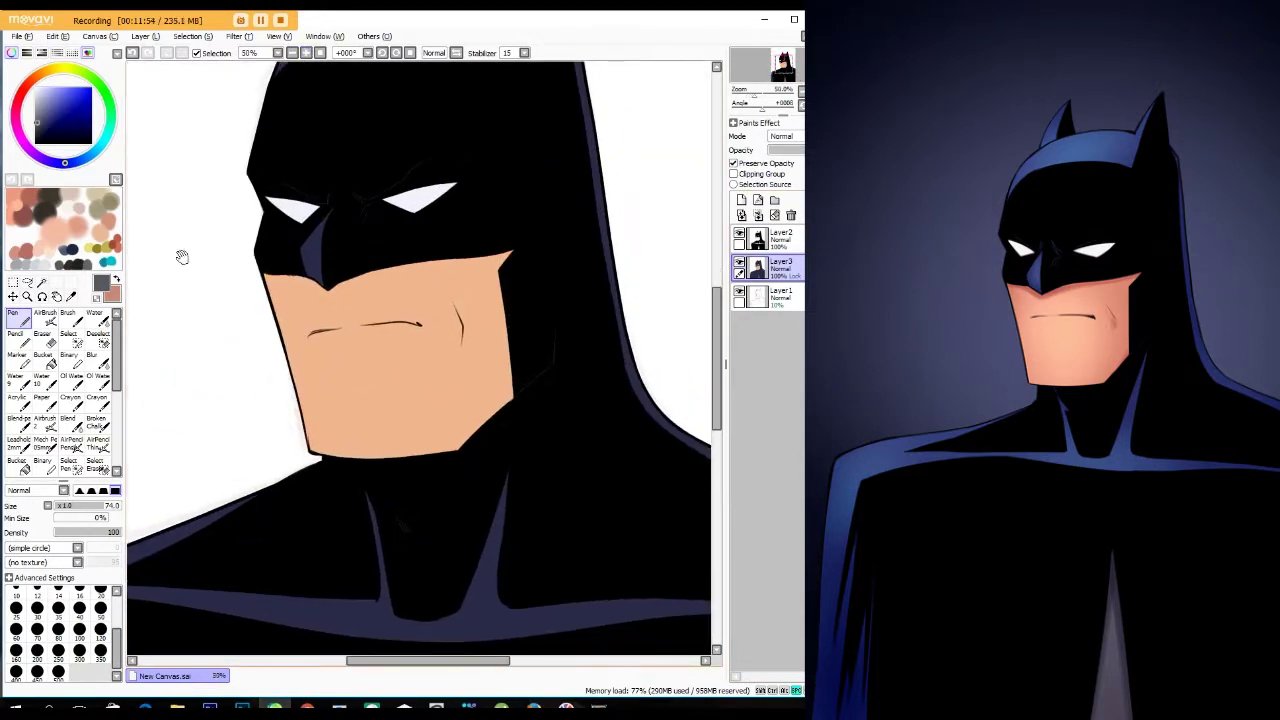
# - Airbrush the eyes white with a size-115 soft airbrush, then clear the eye selection
pyautogui.click(28, 282)
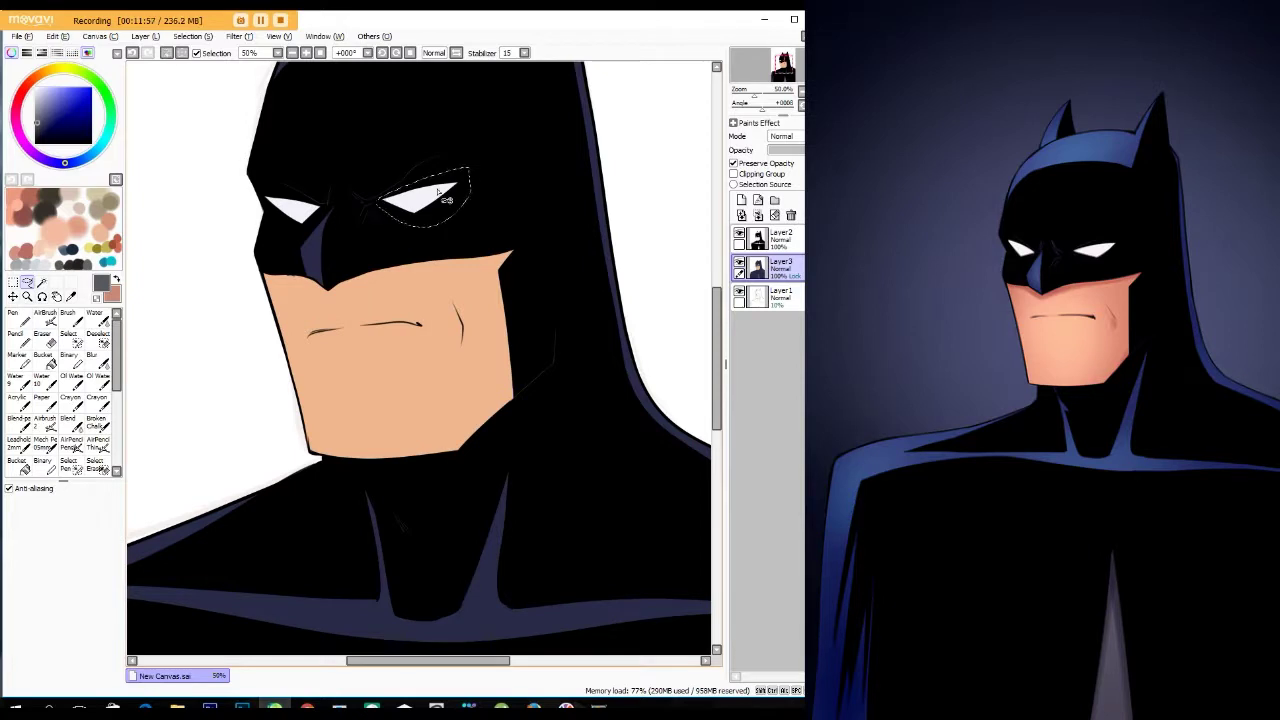
pyautogui.press('v')
pyautogui.click(37, 88)
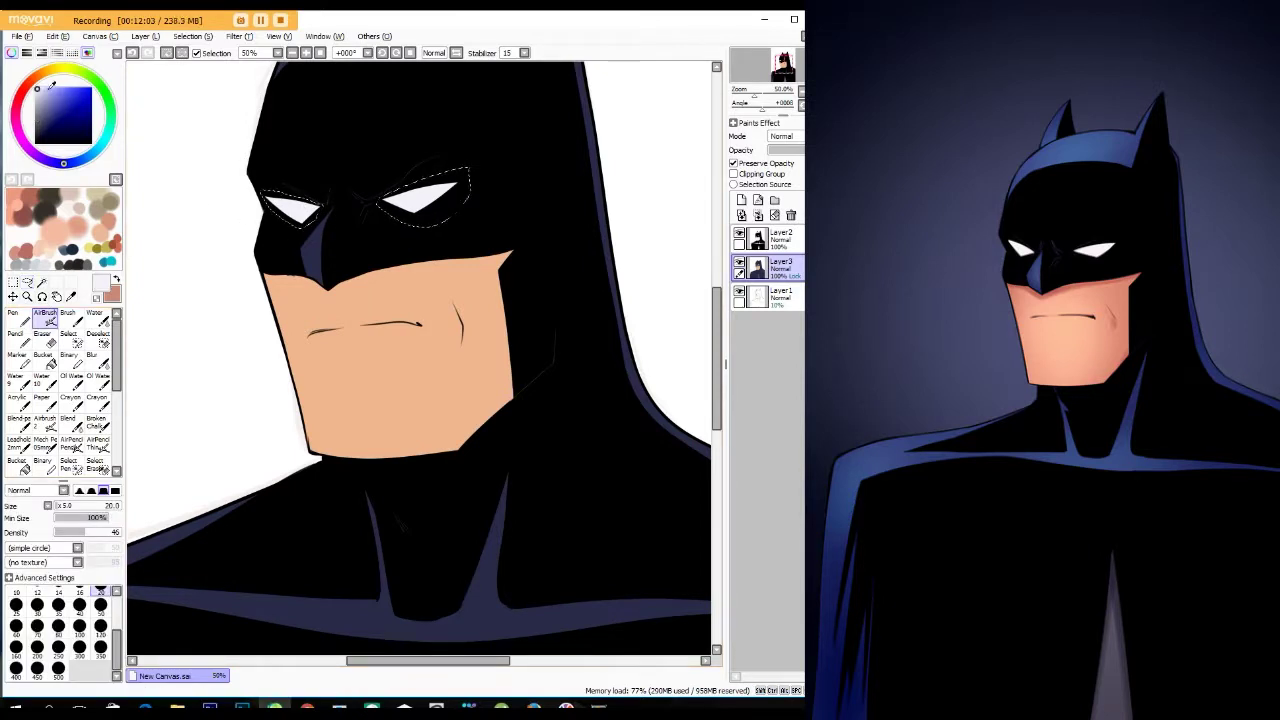
pyautogui.moveTo(418, 358); pyautogui.dragTo(141, 467)
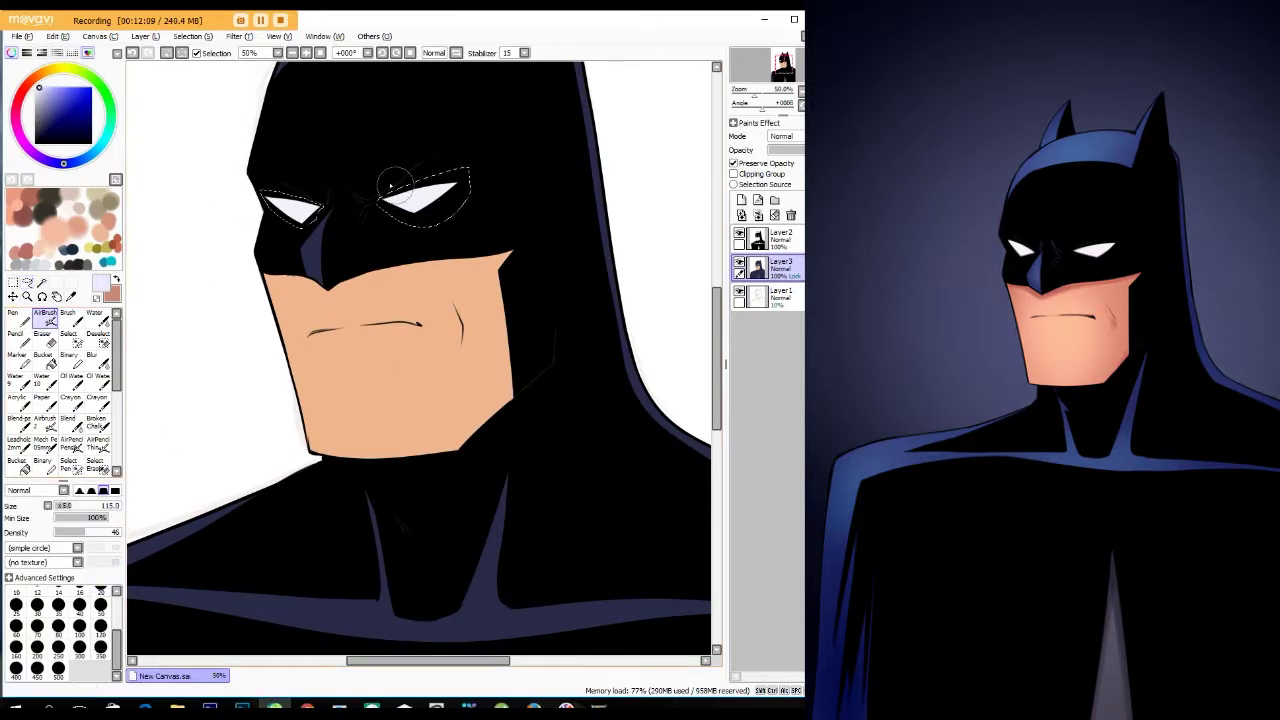
pyautogui.scroll(2, 434, 394)
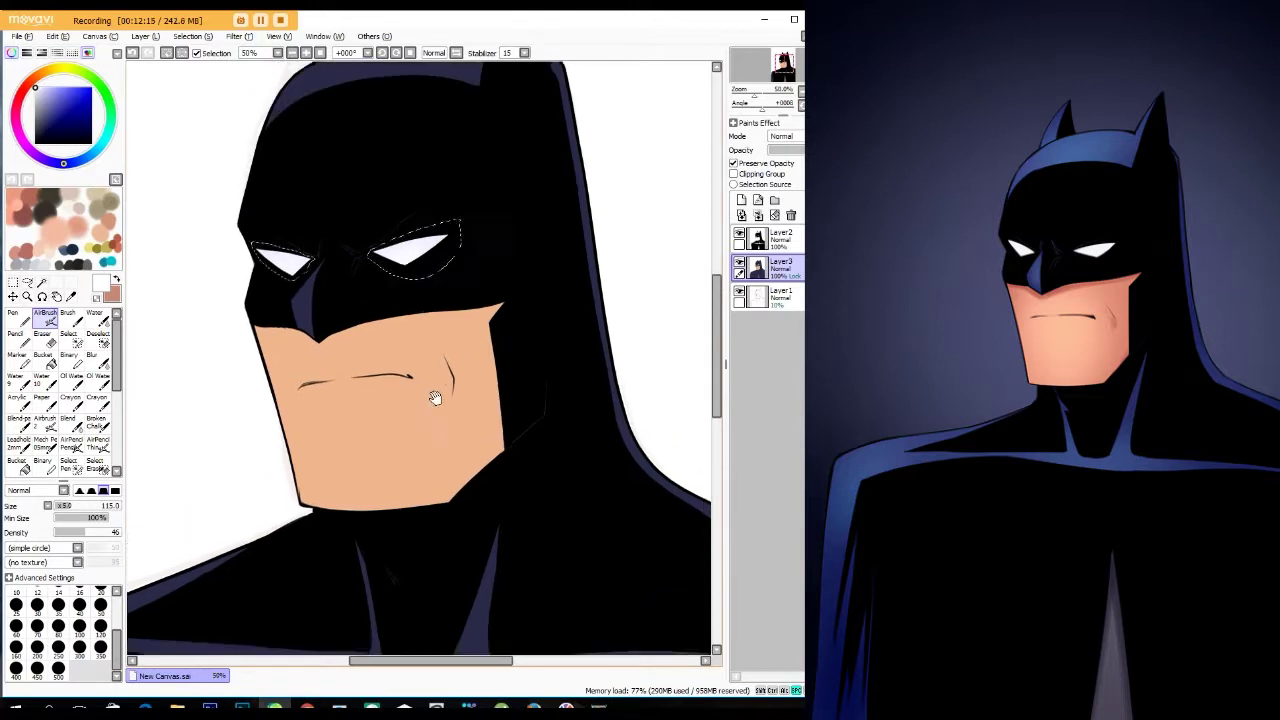
pyautogui.scroll(2, 451, 463)
pyautogui.hotkey('ctrl', 'd')
# - Lasso the face and airbrush peach and darker orange-brown shading on its left side and chin
pyautogui.press('l')
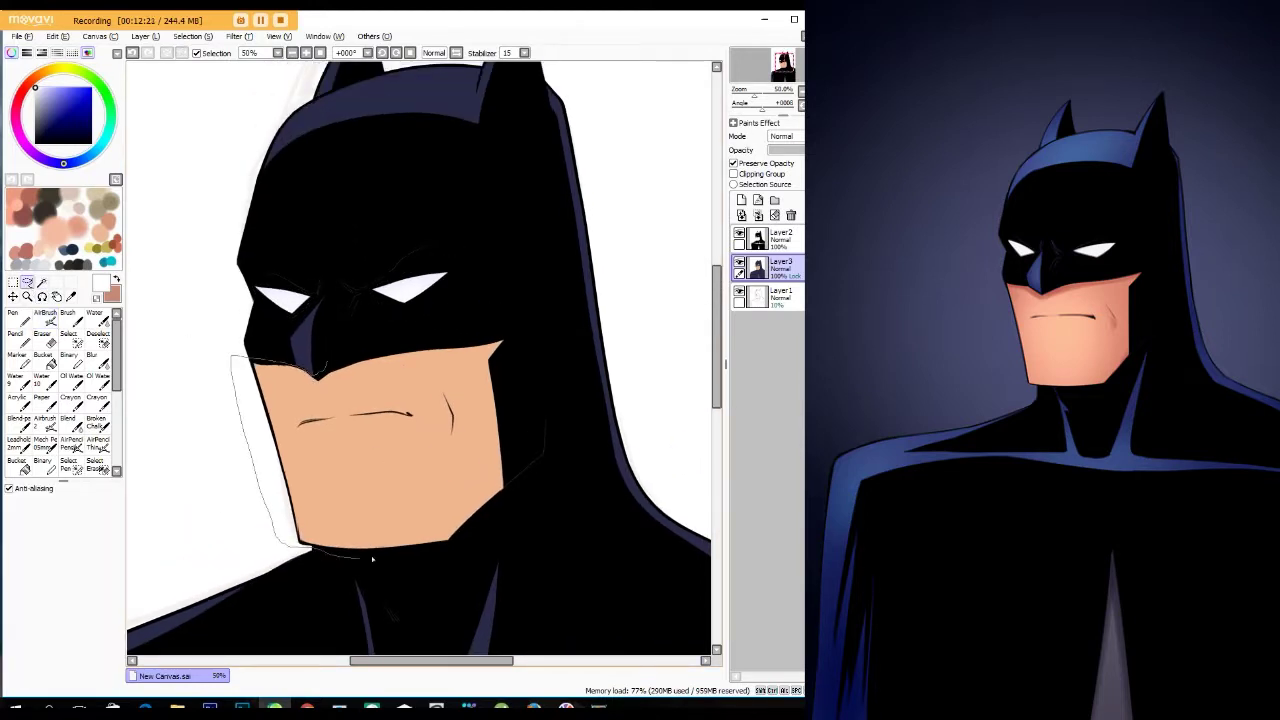
pyautogui.moveTo(507, 475); pyautogui.dragTo(240, 357)
pyautogui.press('v')
pyautogui.click(22, 200)
pyautogui.moveTo(60, 506); pyautogui.dragTo(113, 510)
pyautogui.moveTo(340, 380); pyautogui.dragTo(450, 420)
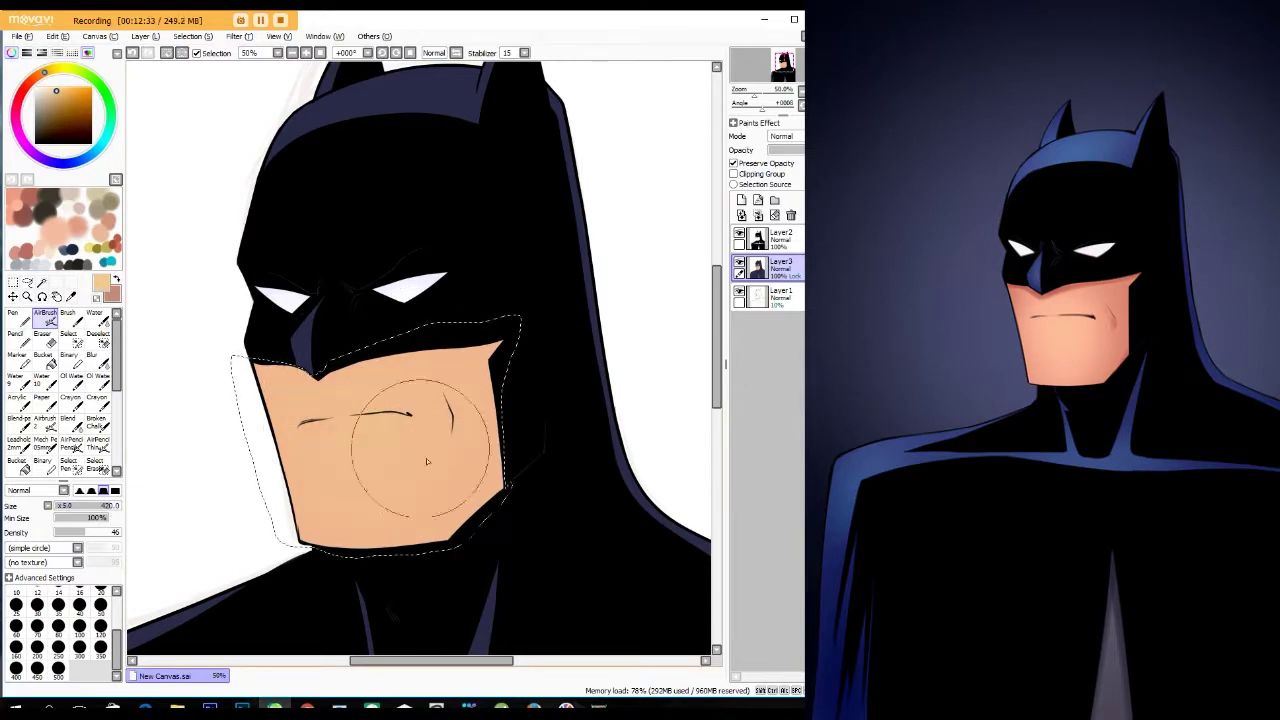
pyautogui.click(60, 100)
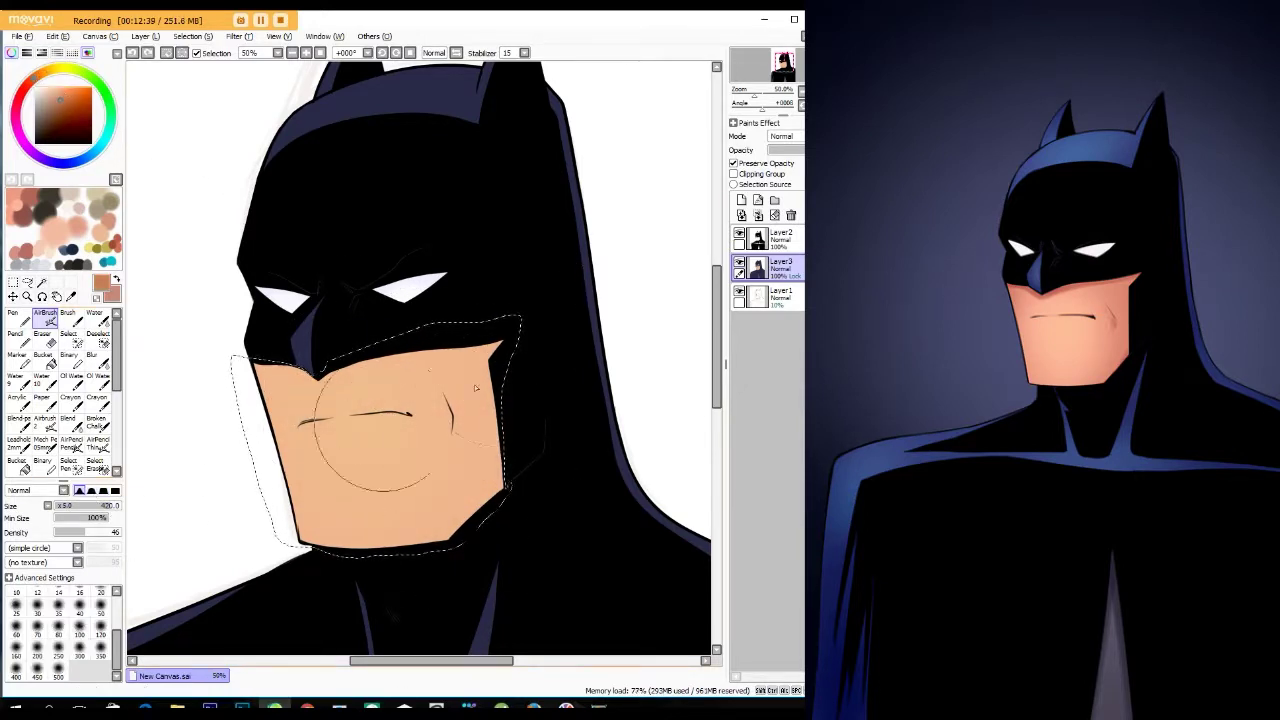
pyautogui.moveTo(460, 590)
pyautogui.mouseDown()
pyautogui.moveTo(455, 550)
pyautogui.moveTo(220, 390)
pyautogui.moveTo(430, 340)
pyautogui.moveTo(237, 483)
pyautogui.mouseUp()
pyautogui.press('Delete')
# - Switch to a hard-edged brush shape and reset the canvas rotation to 0°
pyautogui.press('Home')
pyautogui.click(103, 490)
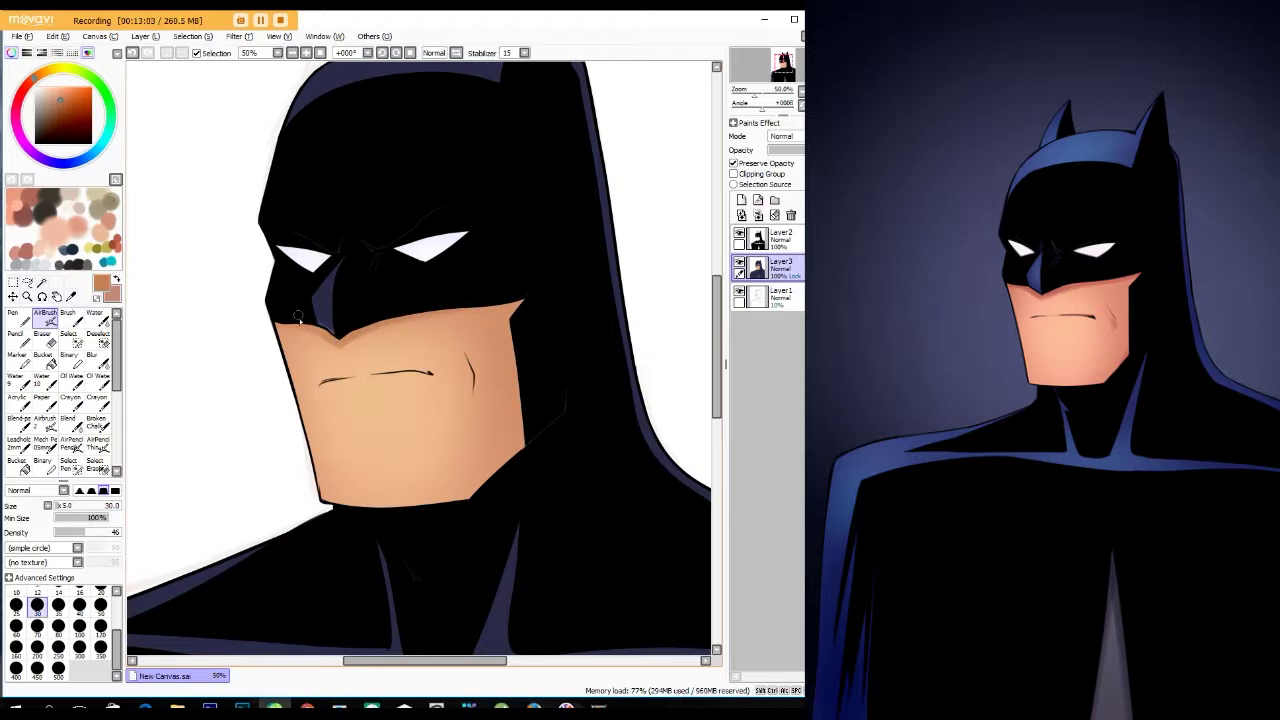
pyautogui.press('Delete')
pyautogui.press('Delete')
pyautogui.press('Delete')
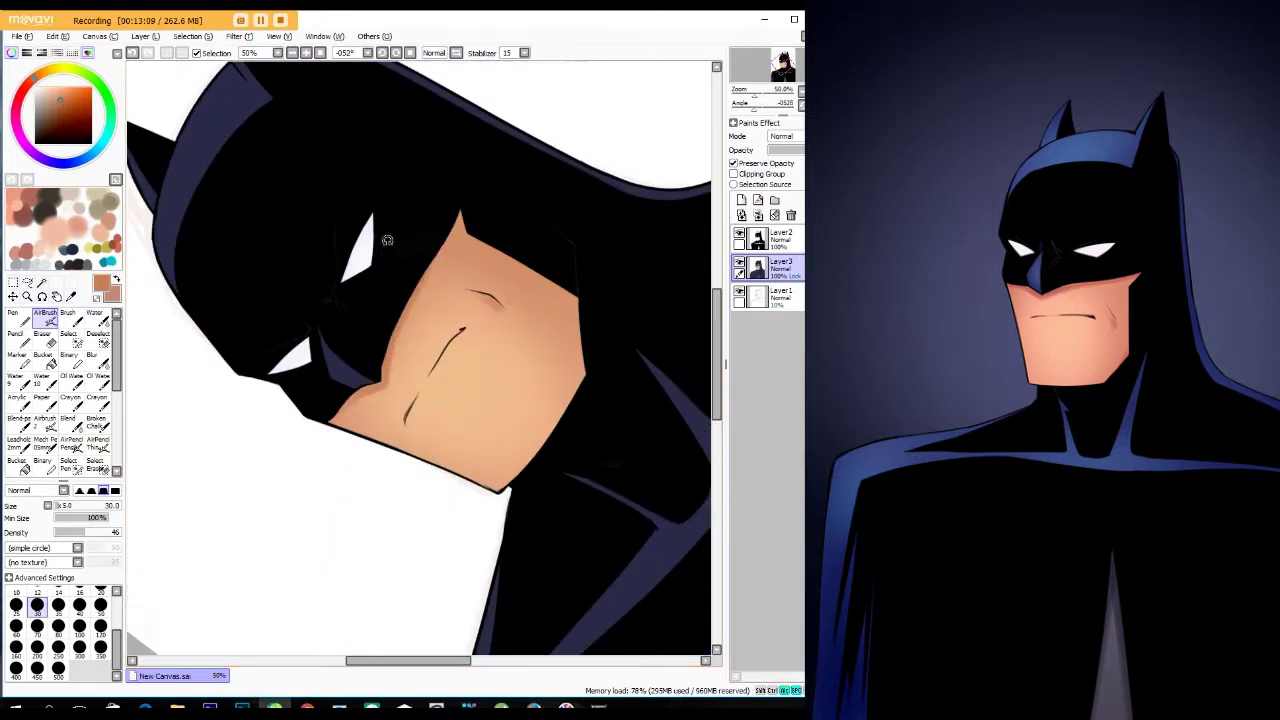
pyautogui.press('Home')
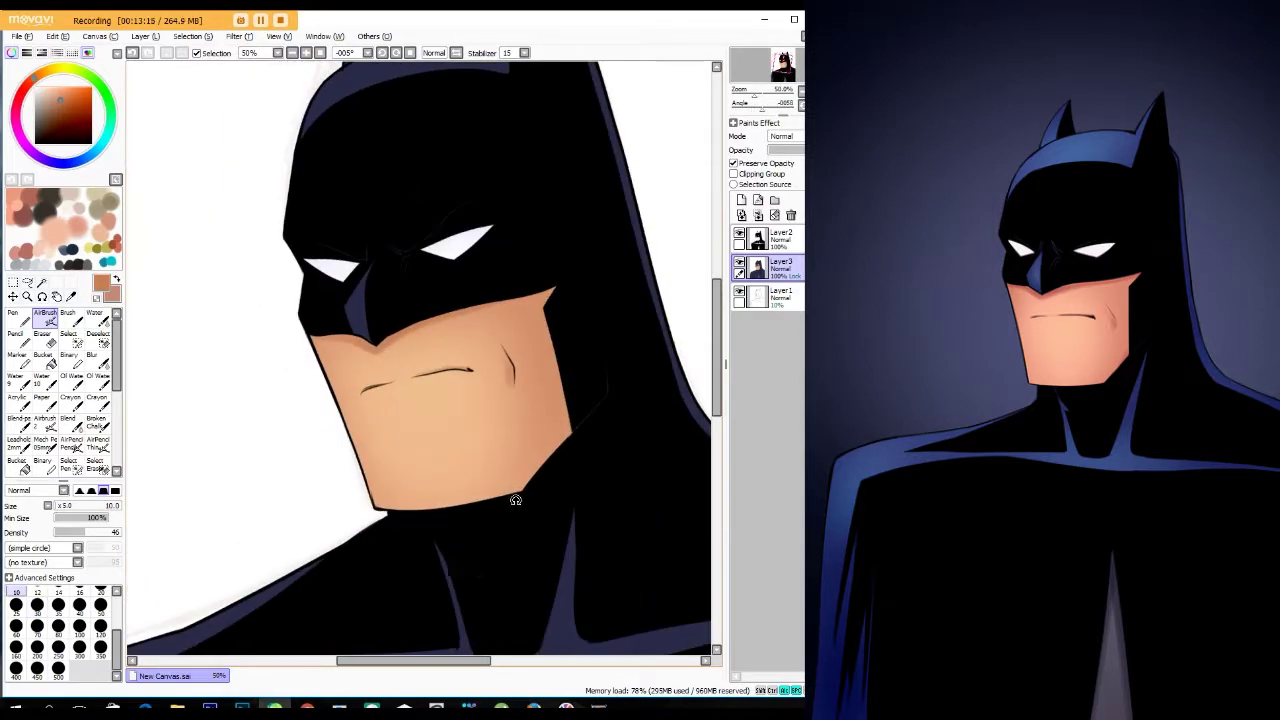
pyautogui.scroll(-2, 506, 517)
# - Airbrush dark navy shading along the left arm edge with an enlarged soft brush
pyautogui.click(84, 261)
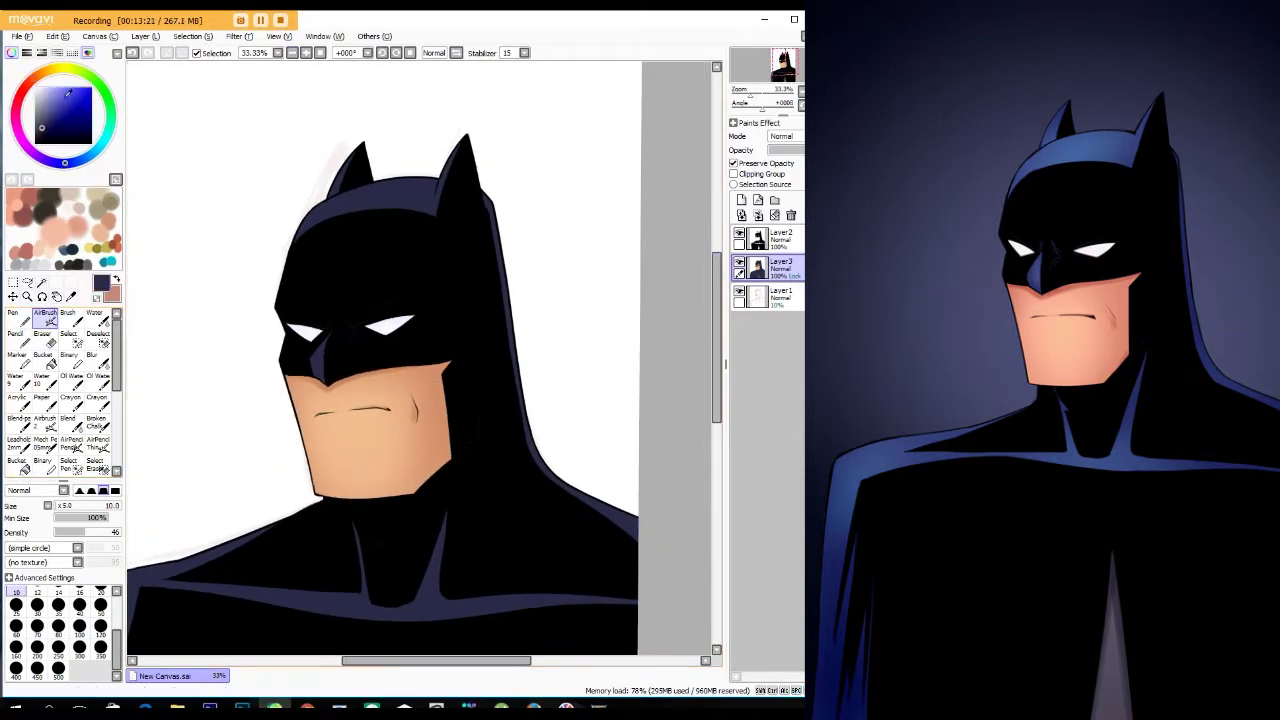
pyautogui.click(79, 490)
pyautogui.moveTo(80, 506); pyautogui.dragTo(107, 510)
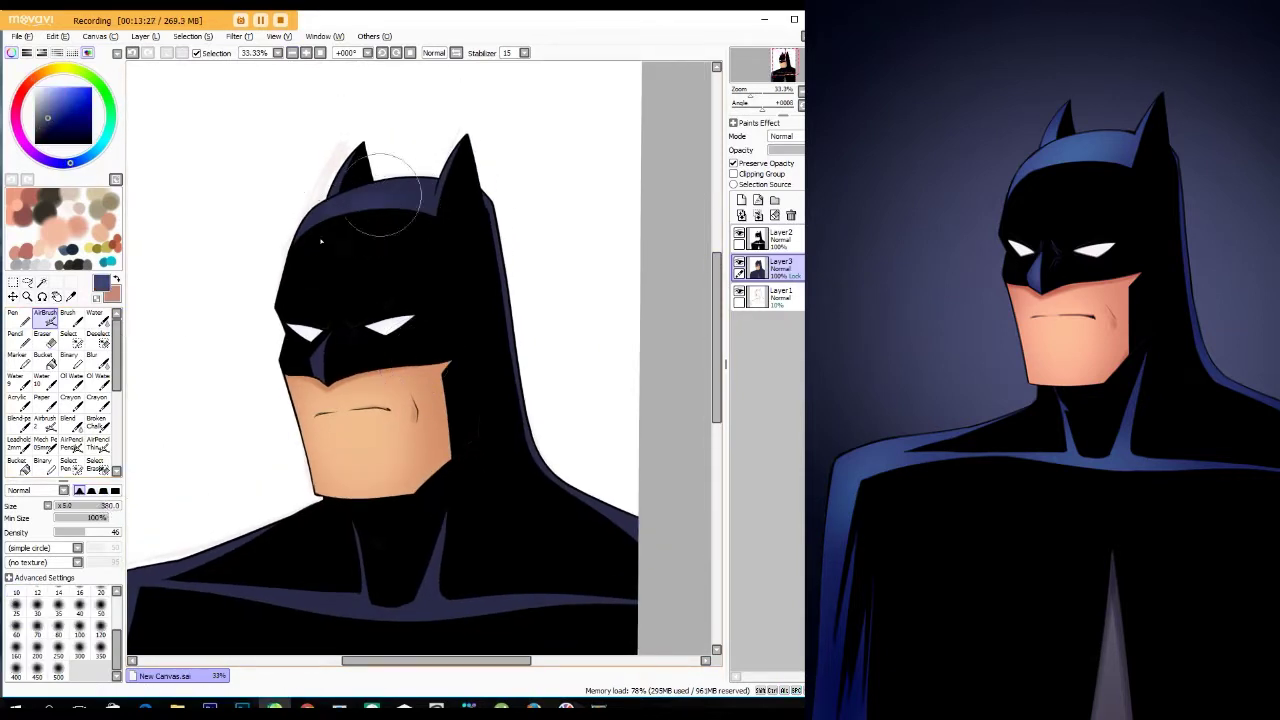
pyautogui.scroll(-3, 244, 342)
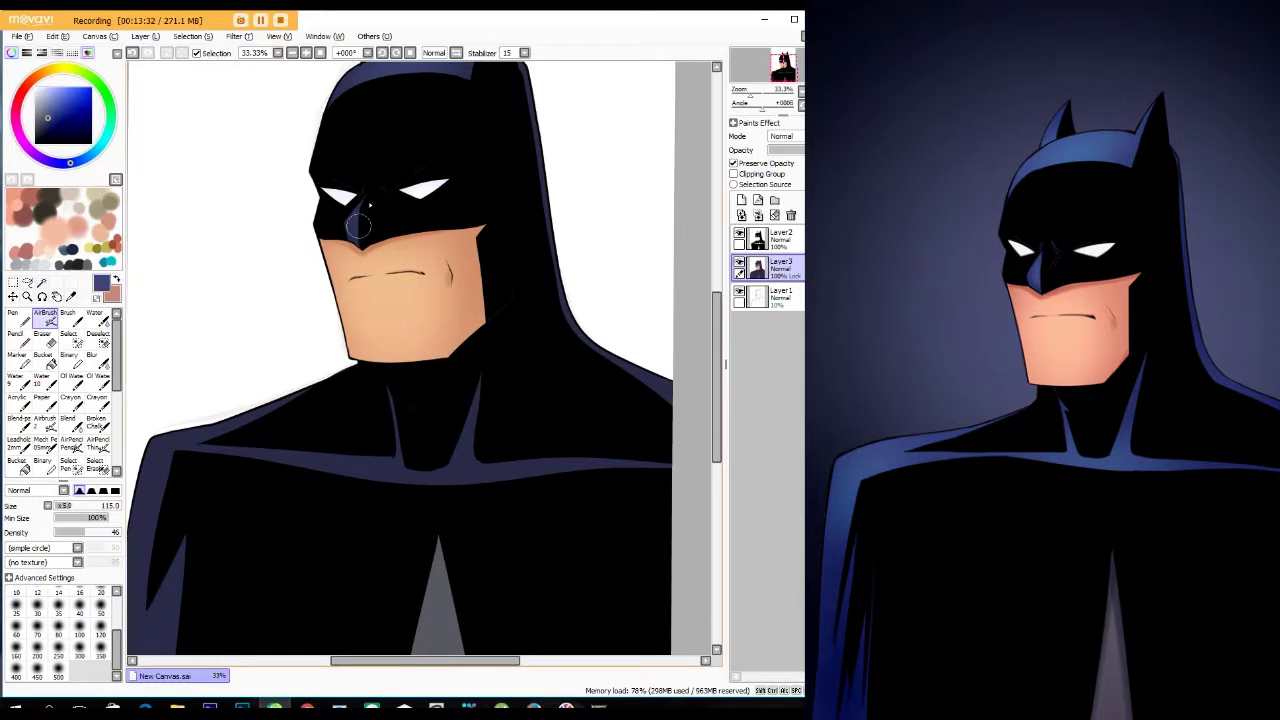
pyautogui.scroll(4, 369, 200)
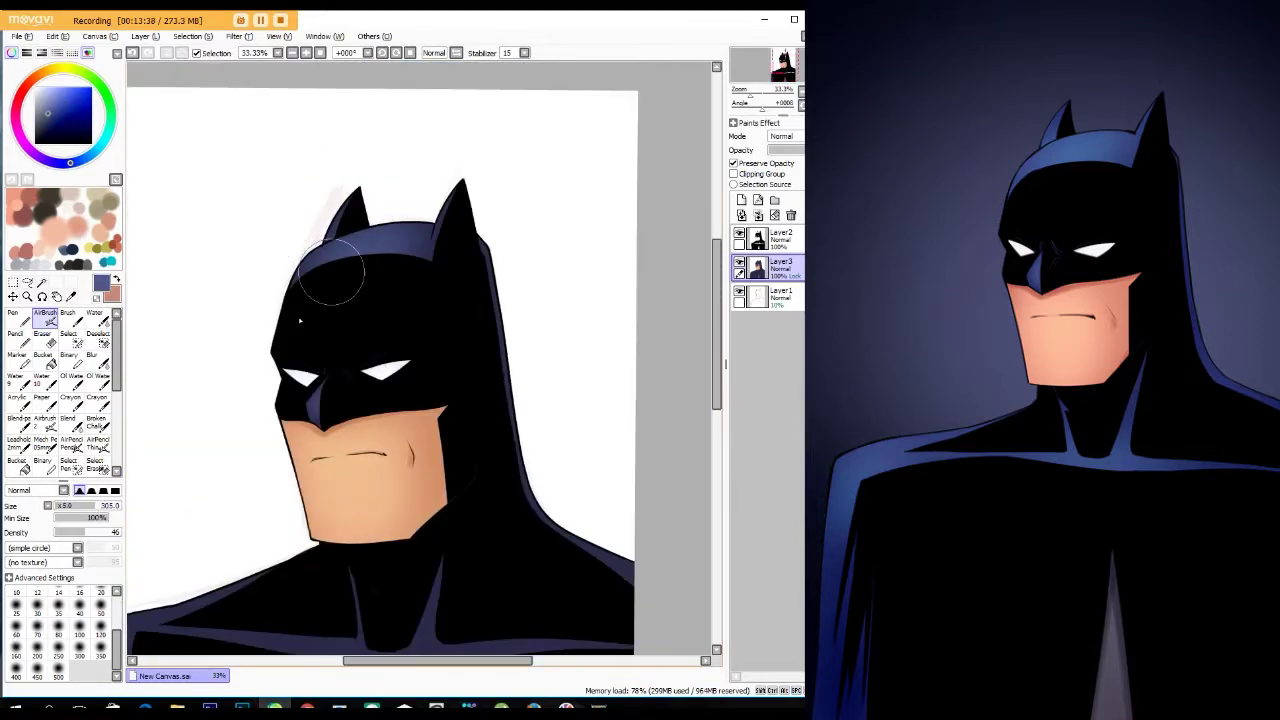
pyautogui.scroll(-5, 337, 271)
pyautogui.moveTo(220, 370); pyautogui.dragTo(221, 530)
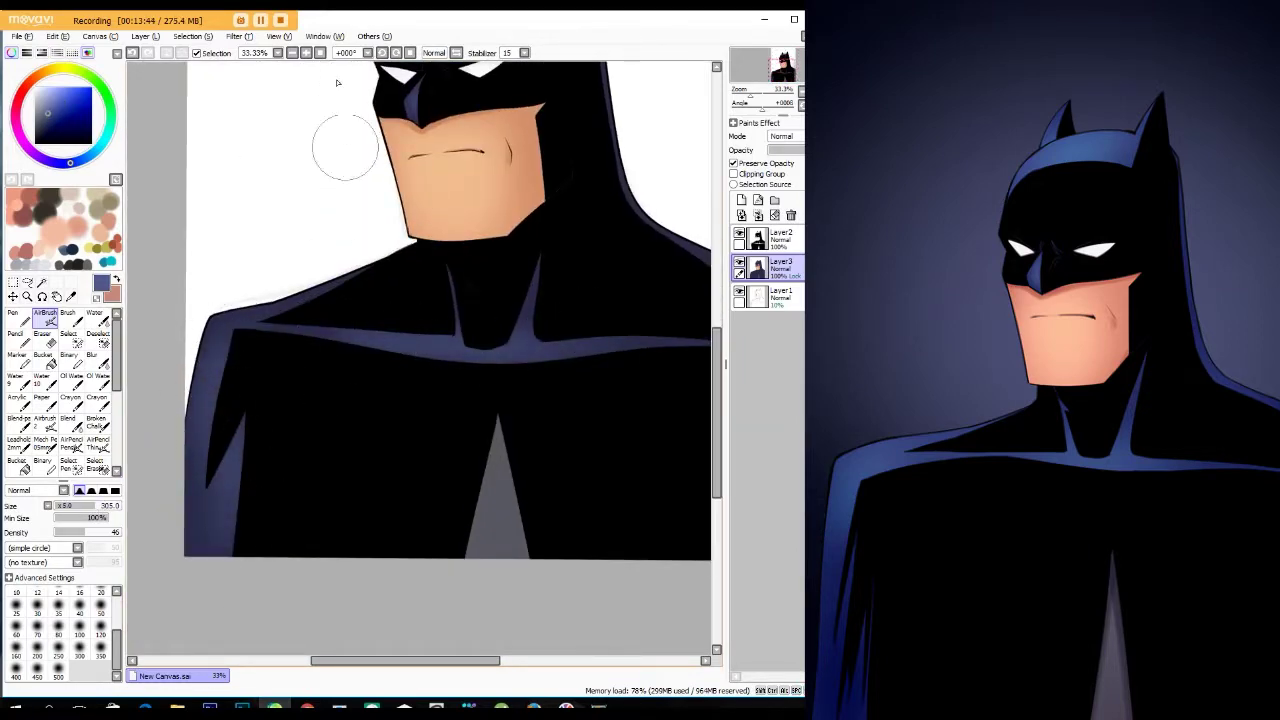
pyautogui.scroll(-1, 345, 147)
pyautogui.scroll(-1, 447, 455)
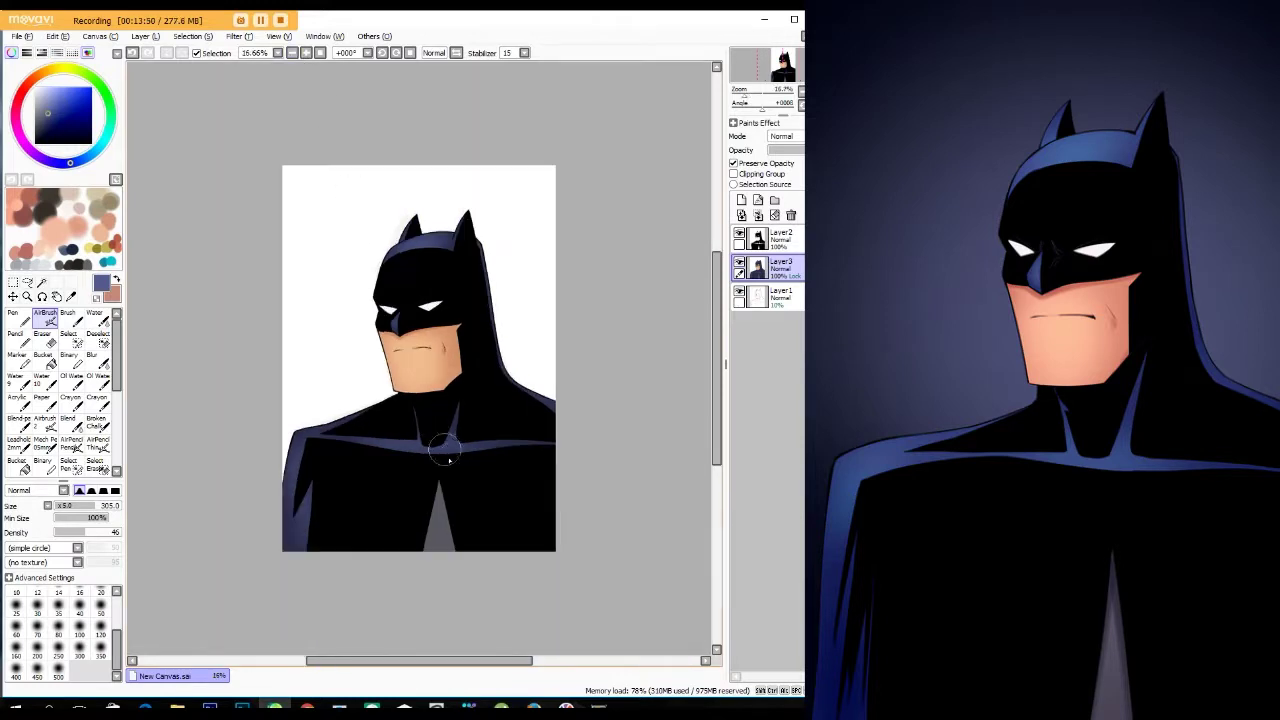
# - Pick a near-black colour and add a new layer for the background
pyautogui.click(37, 129)
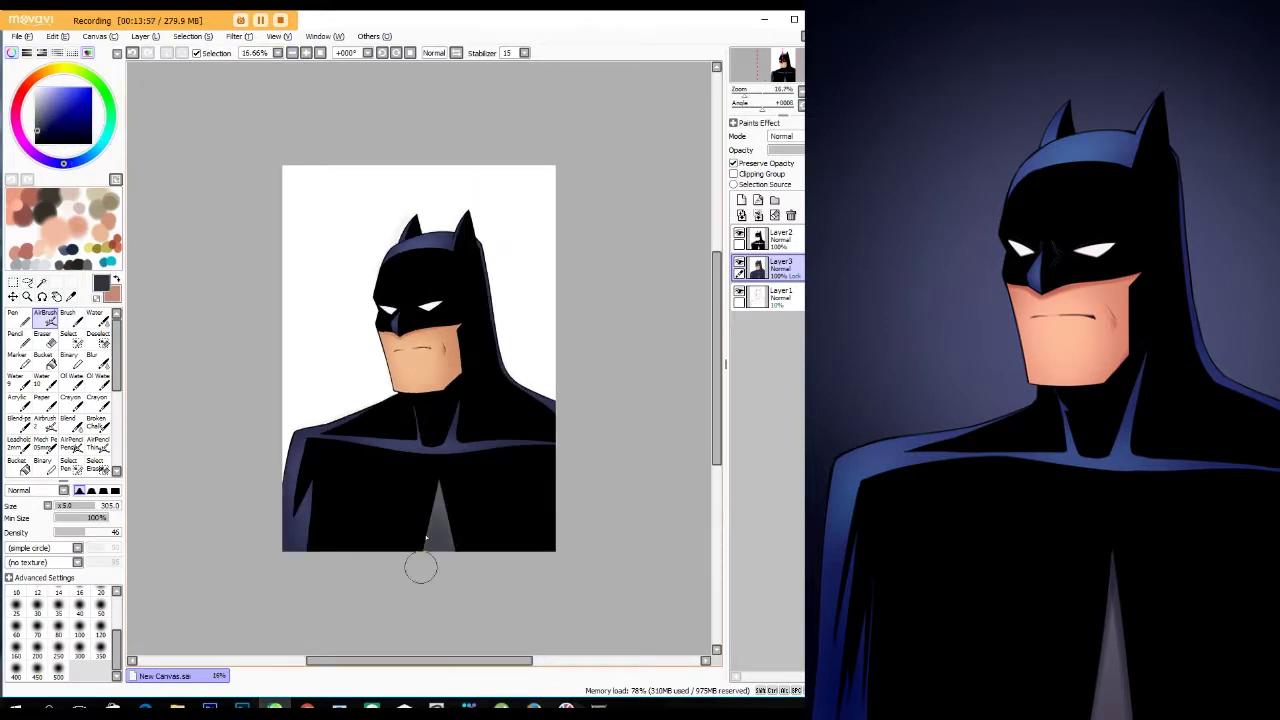
pyautogui.scroll(3, 500, 606)
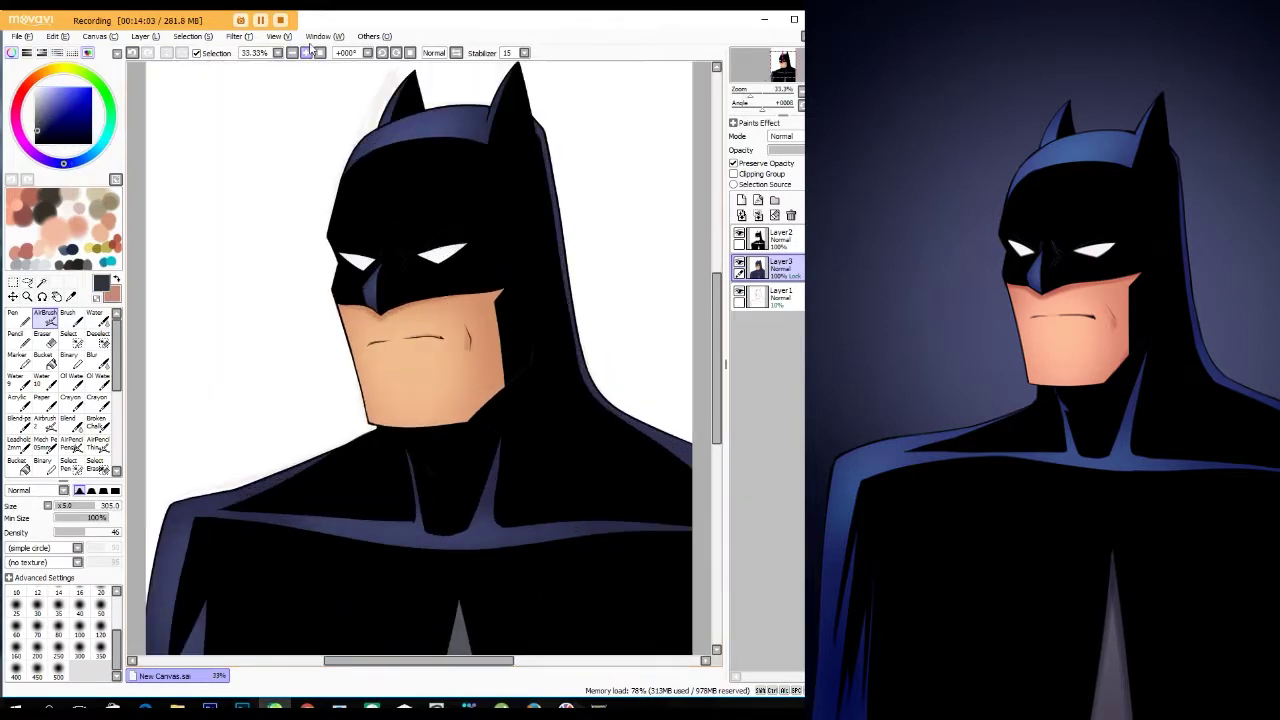
pyautogui.scroll(-2, 657, 371)
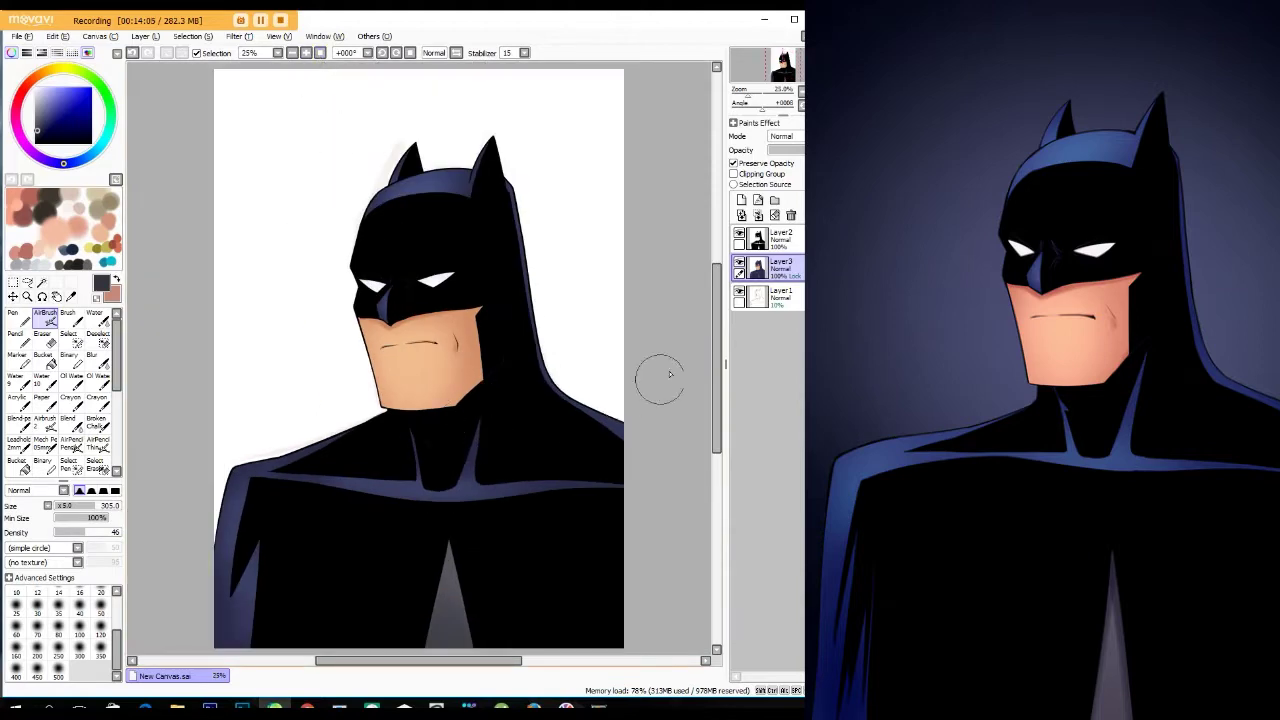
pyautogui.click(741, 200)
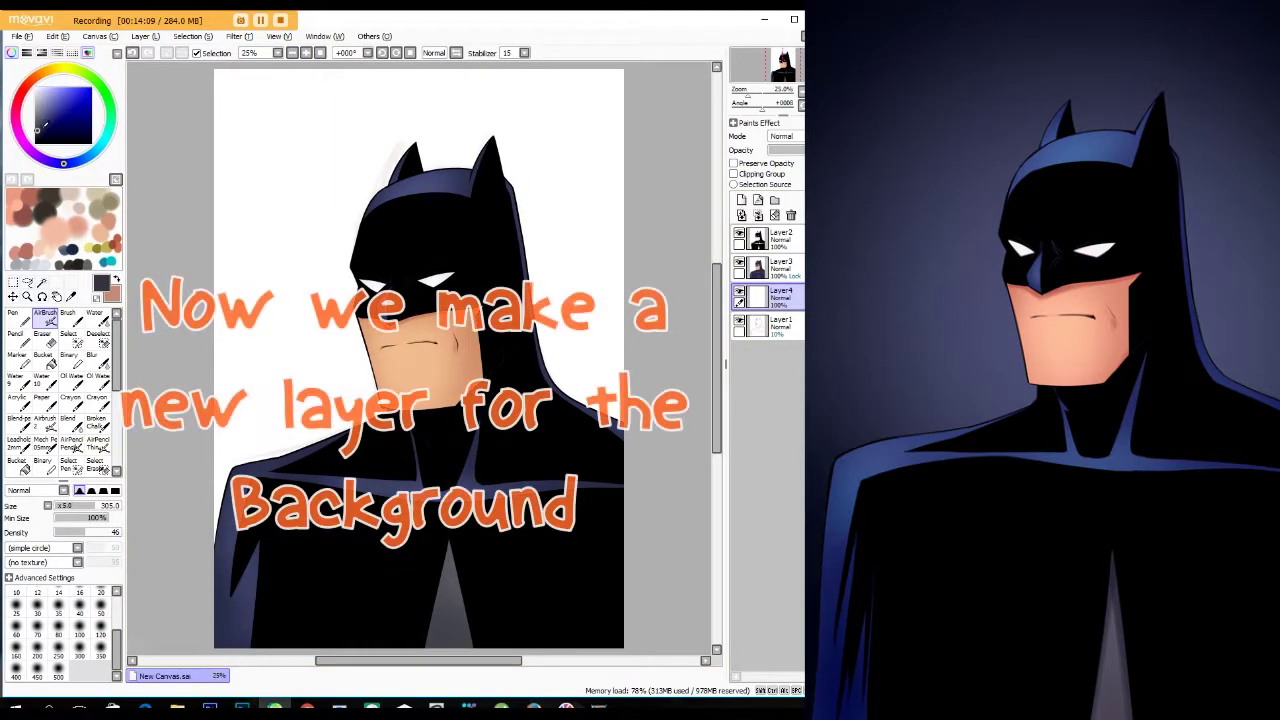
# - Bucket-fill the background layer, settling on orange after navy and greyish-purple tries
pyautogui.click(43, 357)
pyautogui.click(325, 401)
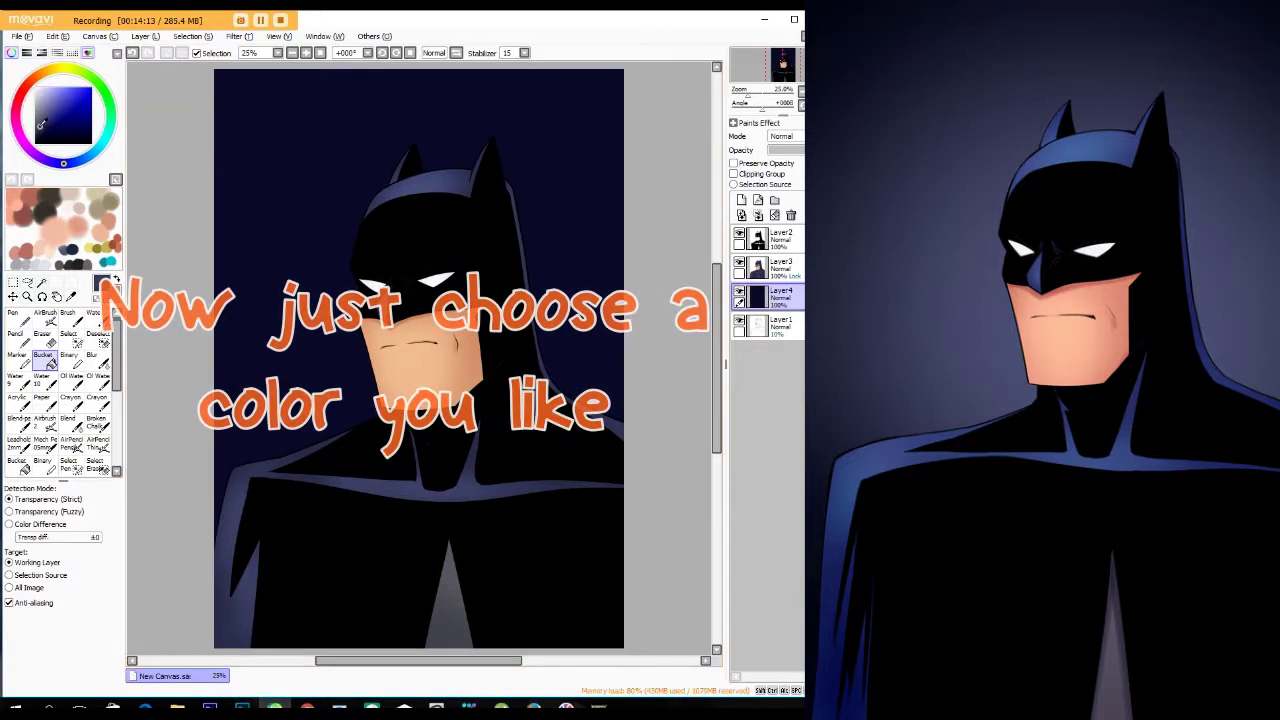
pyautogui.click(327, 336)
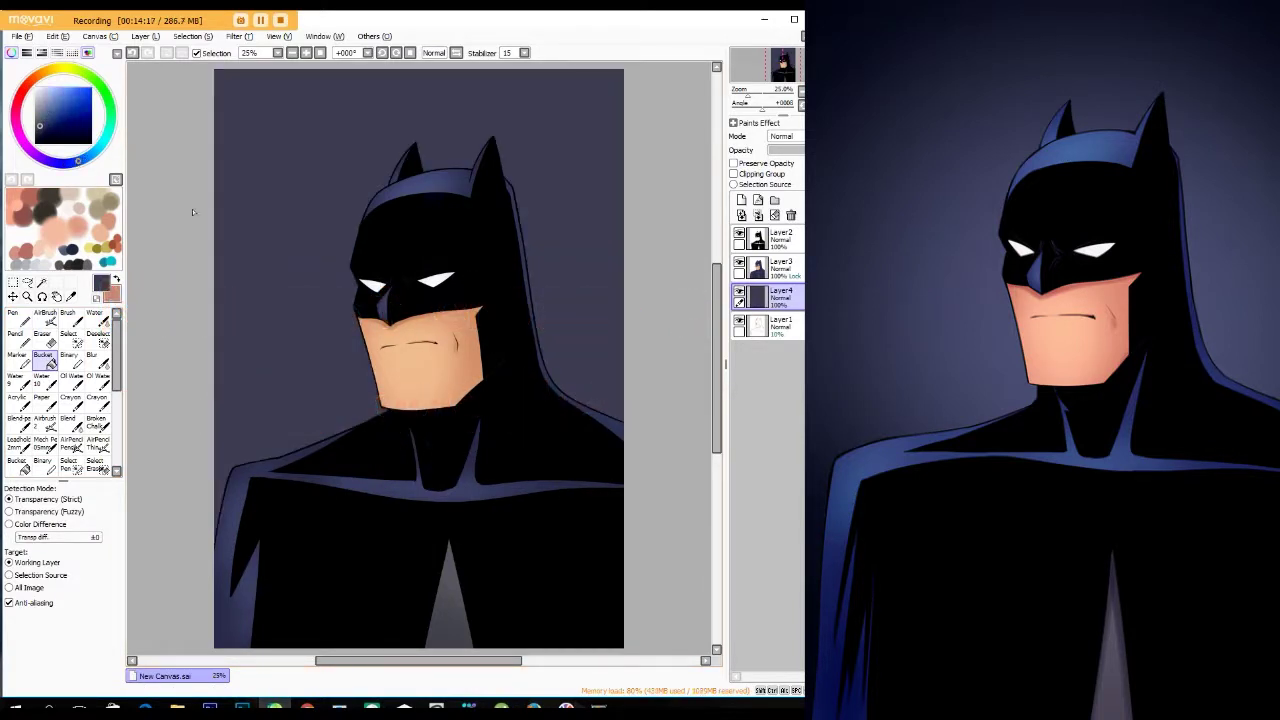
pyautogui.moveTo(50, 70); pyautogui.dragTo(80, 76)
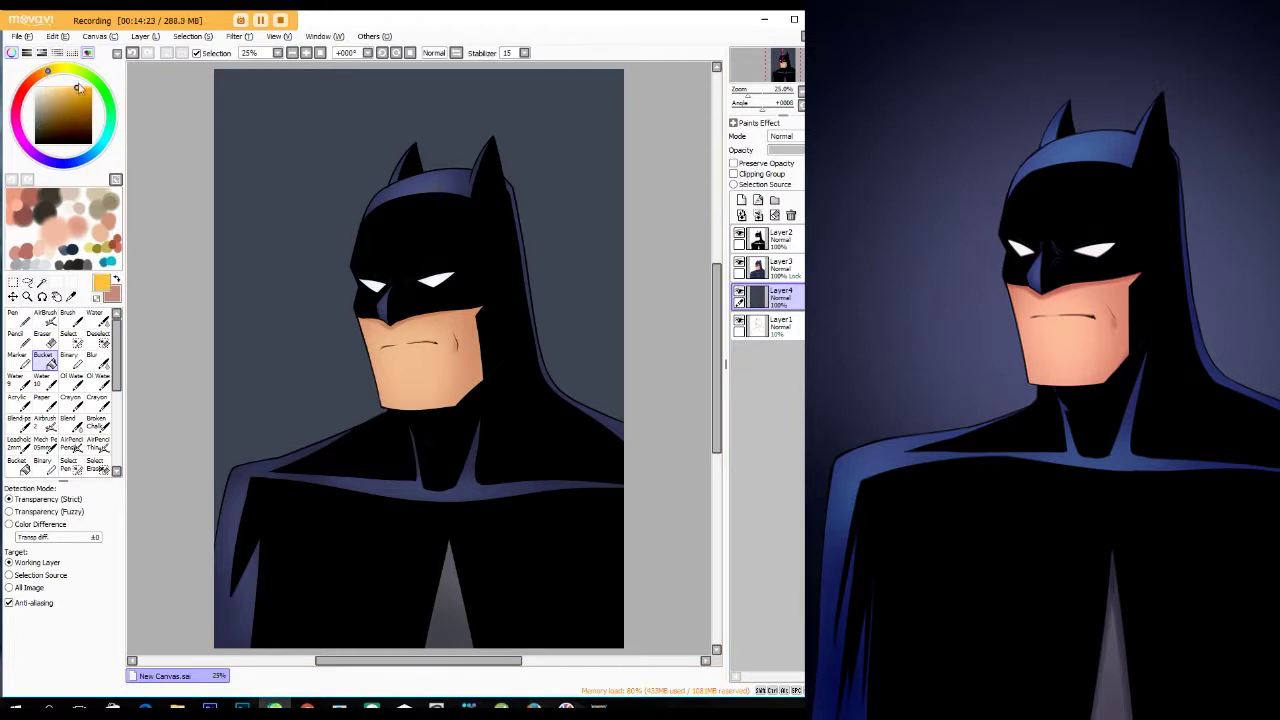
pyautogui.click(299, 282)
pyautogui.scroll(-1, 319, 170)
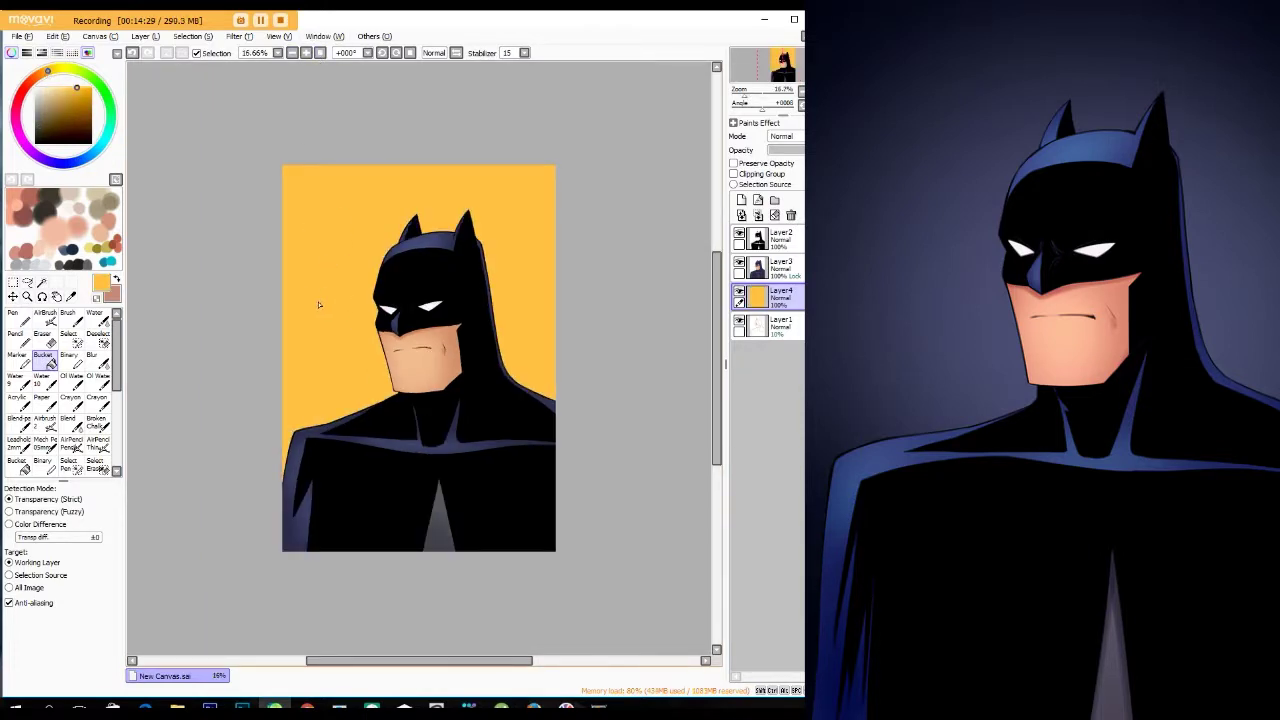
# - Airbrush a light yellow glow around Batman's head, ears and upper background, then blend it smooth
pyautogui.click(45, 318)
pyautogui.click(55, 69)
pyautogui.click(57, 88)
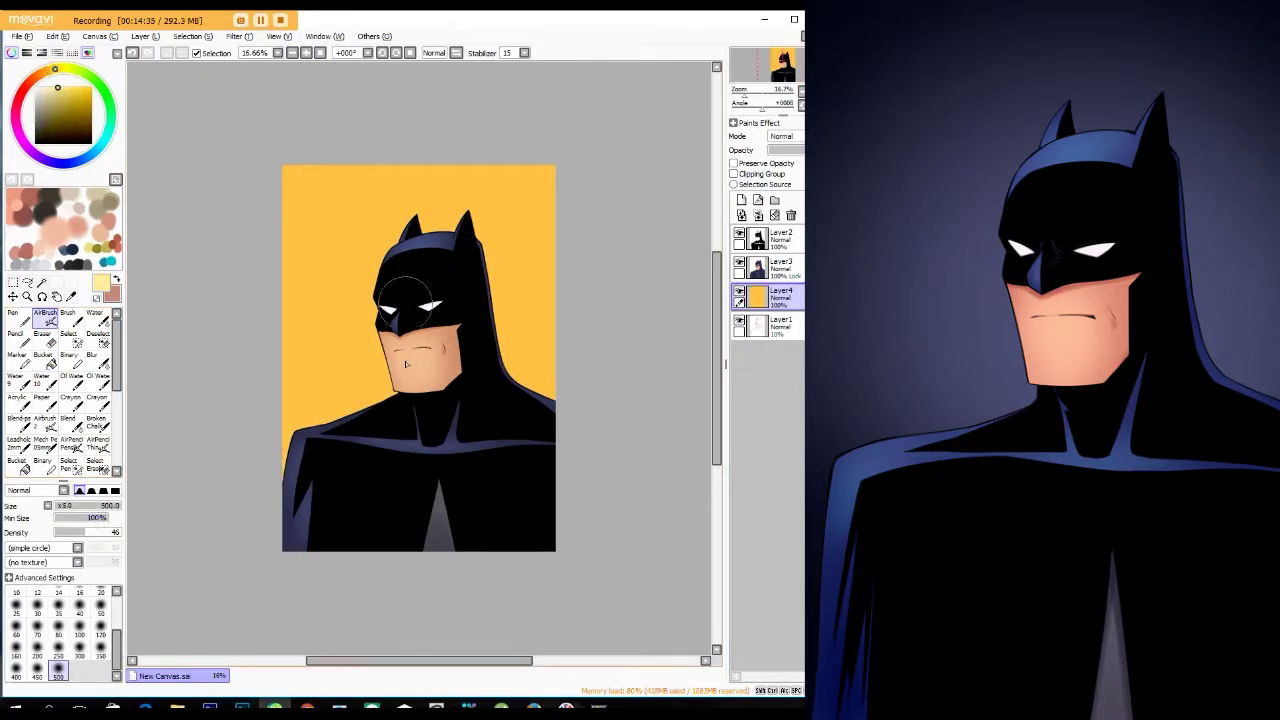
pyautogui.moveTo(335, 385); pyautogui.dragTo(395, 235)
pyautogui.moveTo(480, 235); pyautogui.dragTo(535, 370)
pyautogui.moveTo(345, 240)
pyautogui.mouseDown()
pyautogui.moveTo(417, 187)
pyautogui.moveTo(463, 232)
pyautogui.mouseUp()
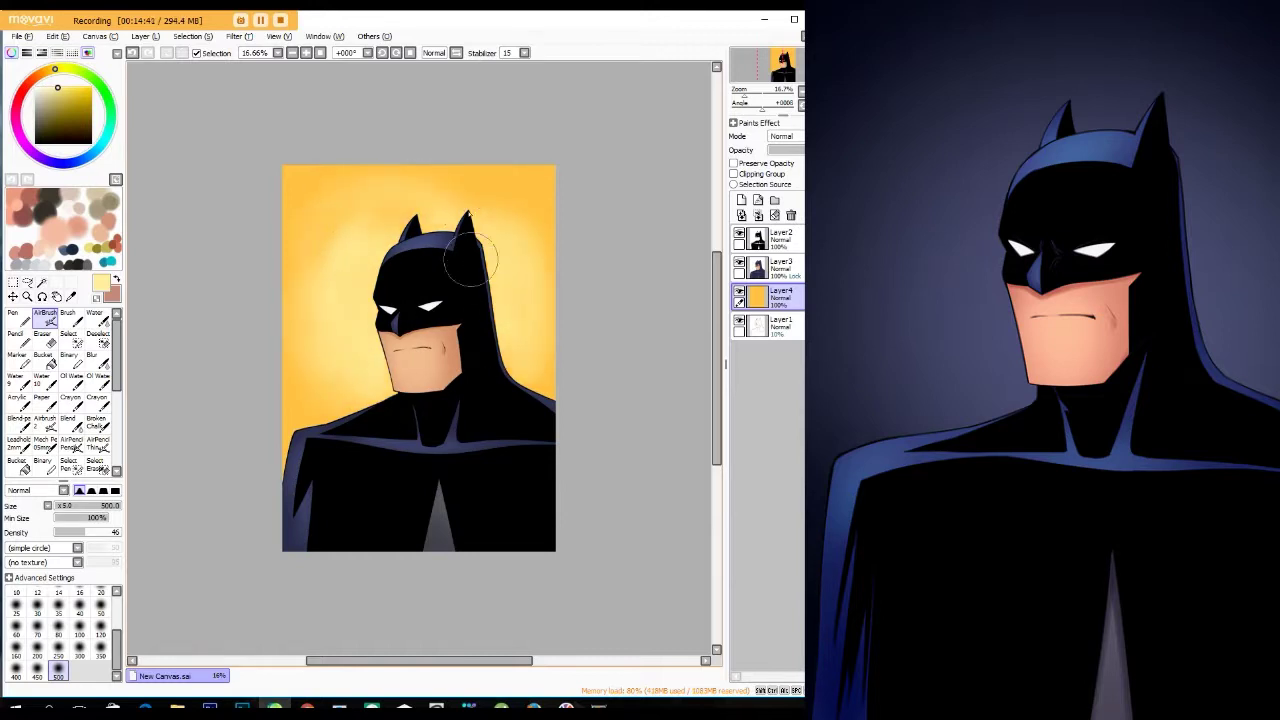
pyautogui.click(68, 420)
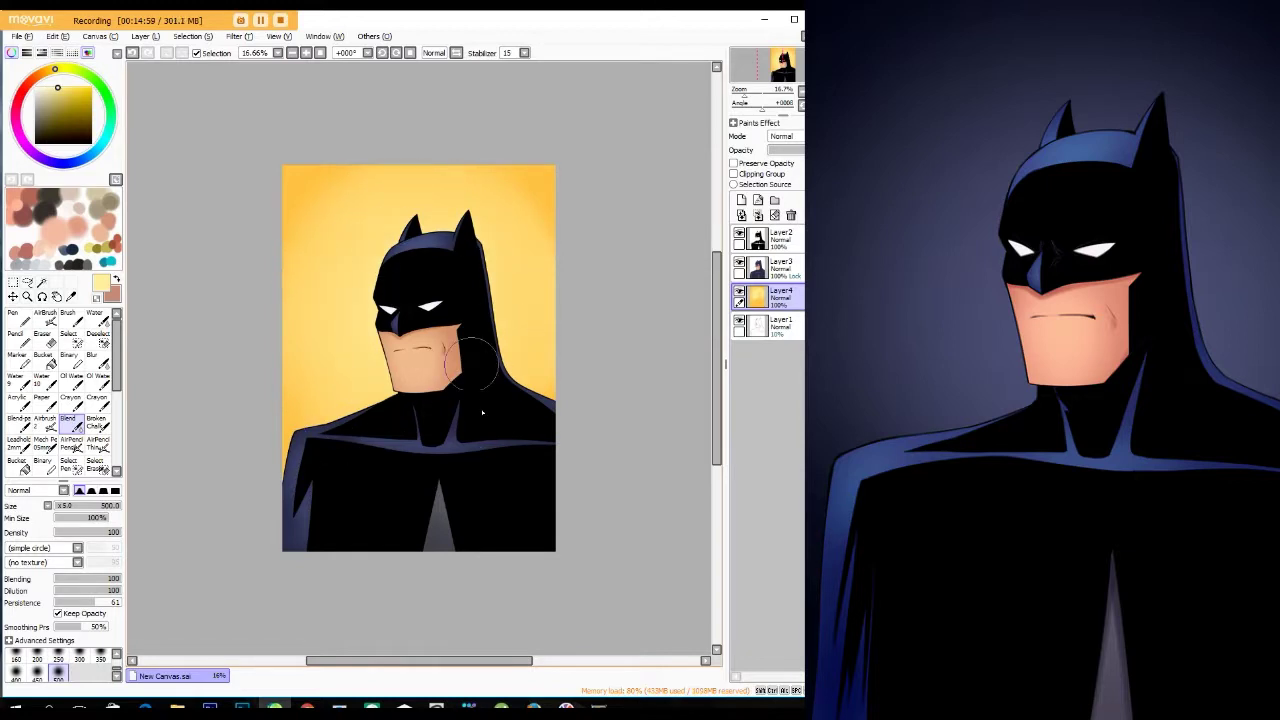
pyautogui.click(320, 53)
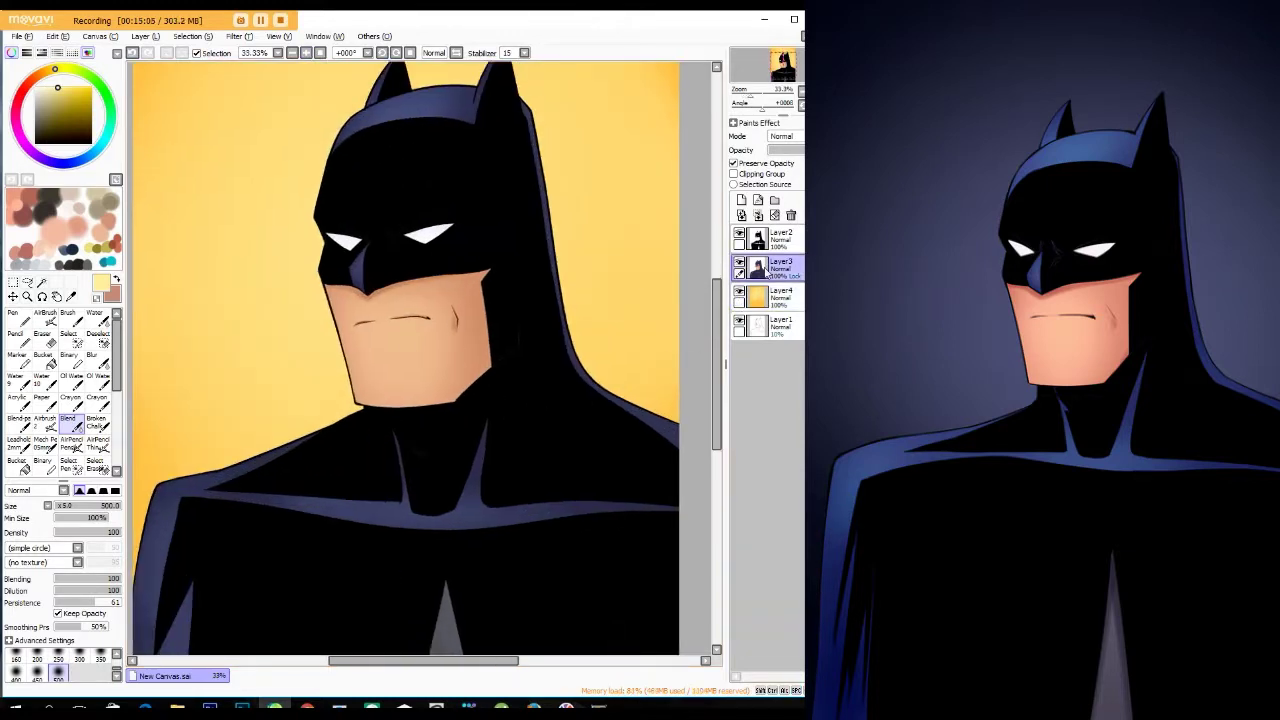
# - Lasso the face on Layer3 and airbrush dark reddish-brown shading along its edges, then deselect
pyautogui.press('v')
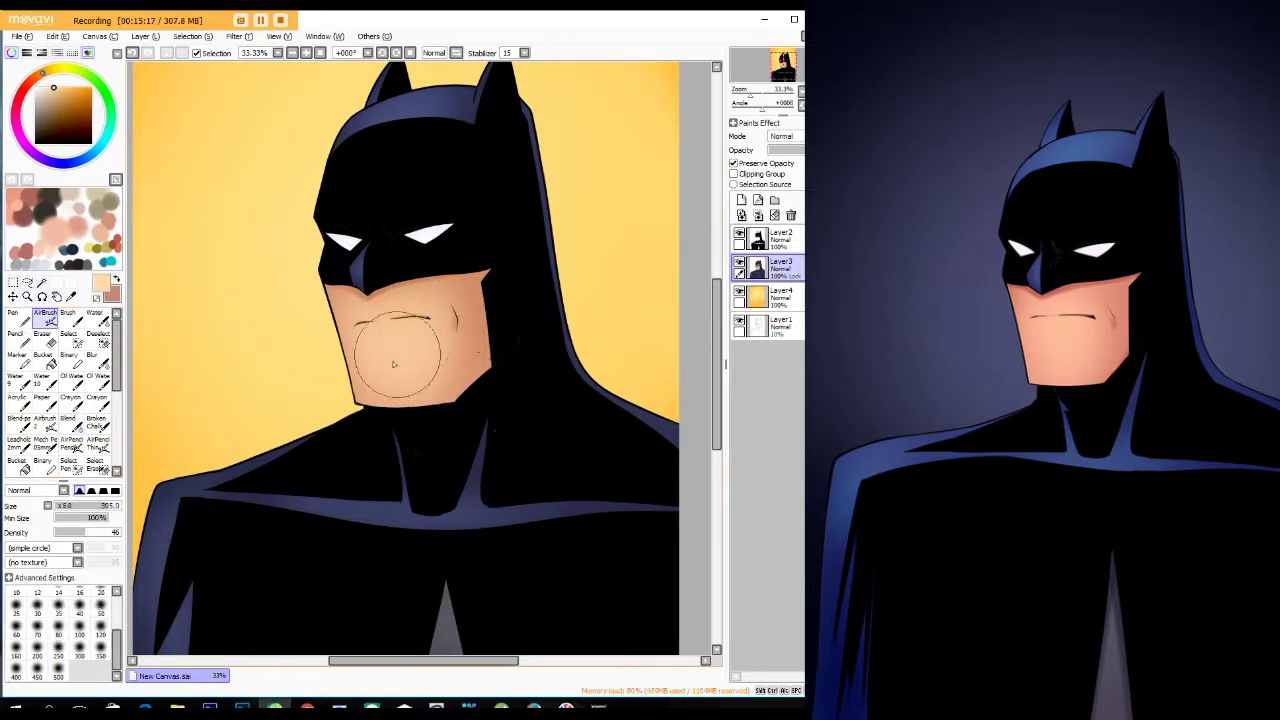
pyautogui.click(60, 101)
pyautogui.press('l')
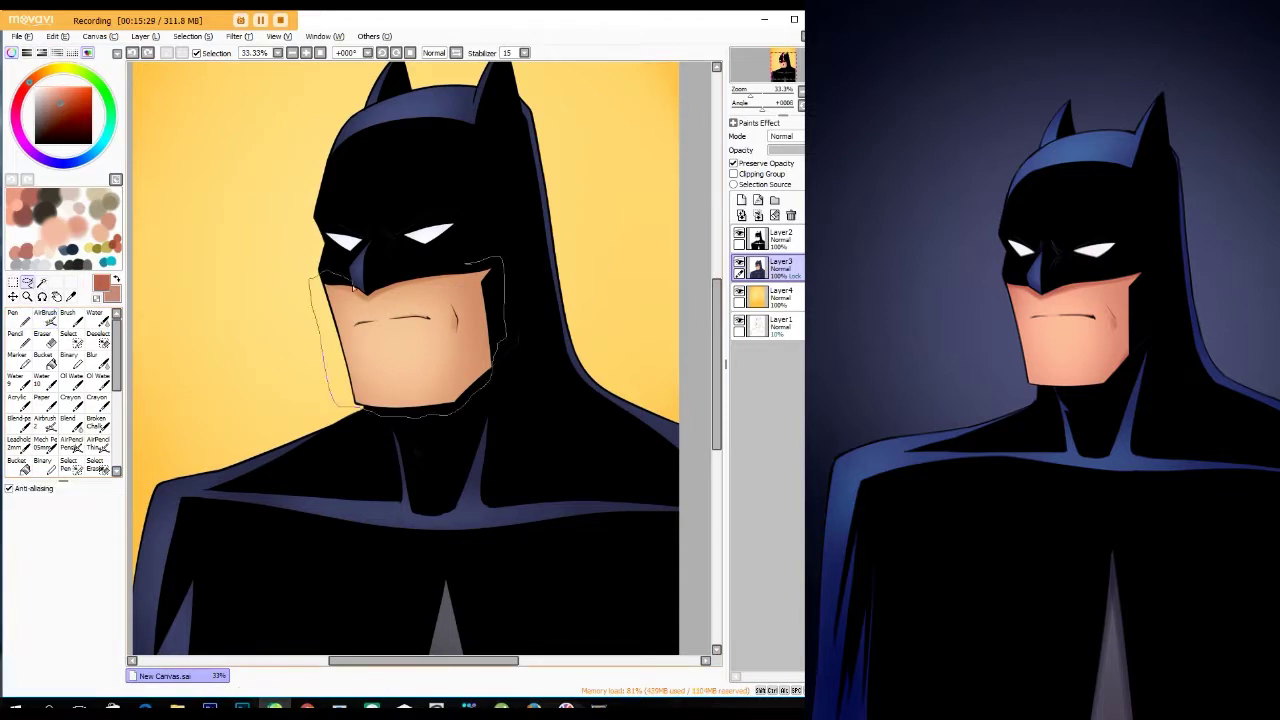
pyautogui.scroll(3, 343, 73)
pyautogui.moveTo(290, 208); pyautogui.dragTo(290, 470)
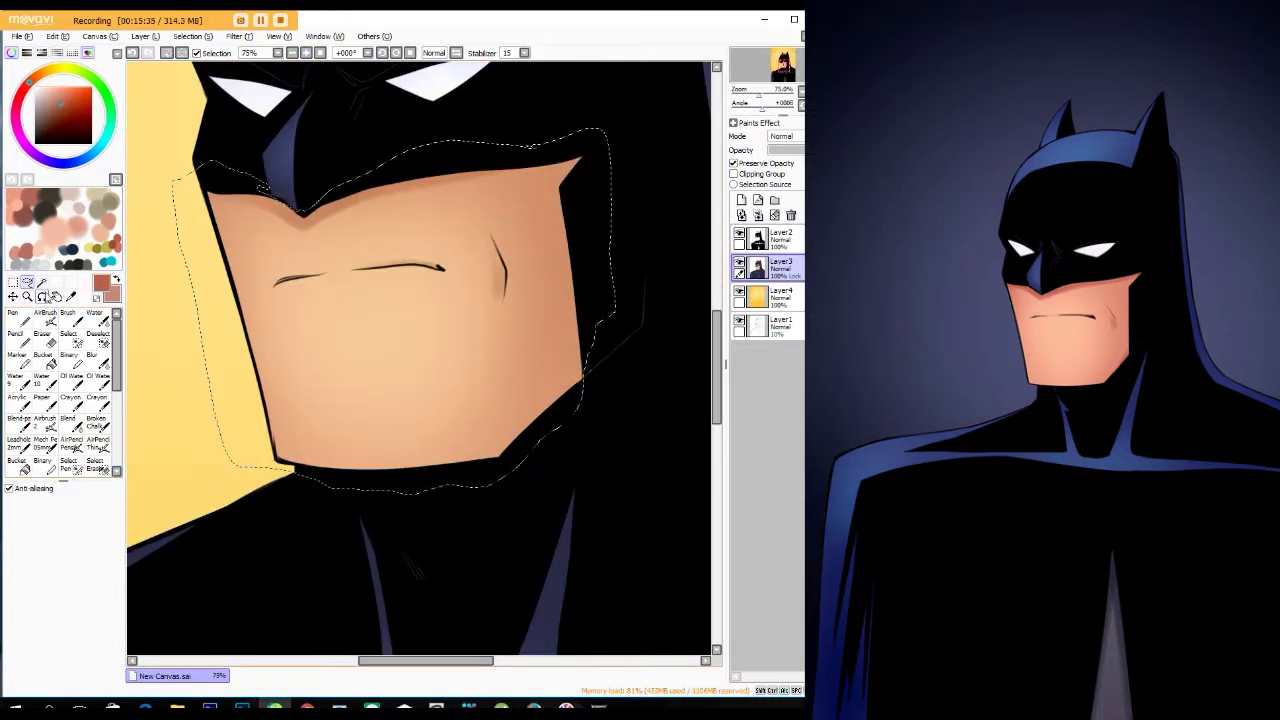
pyautogui.press('v')
pyautogui.hotkey('ctrl', 'd')
pyautogui.scroll(-4, 551, 529)
pyautogui.scroll(-1, 323, 149)
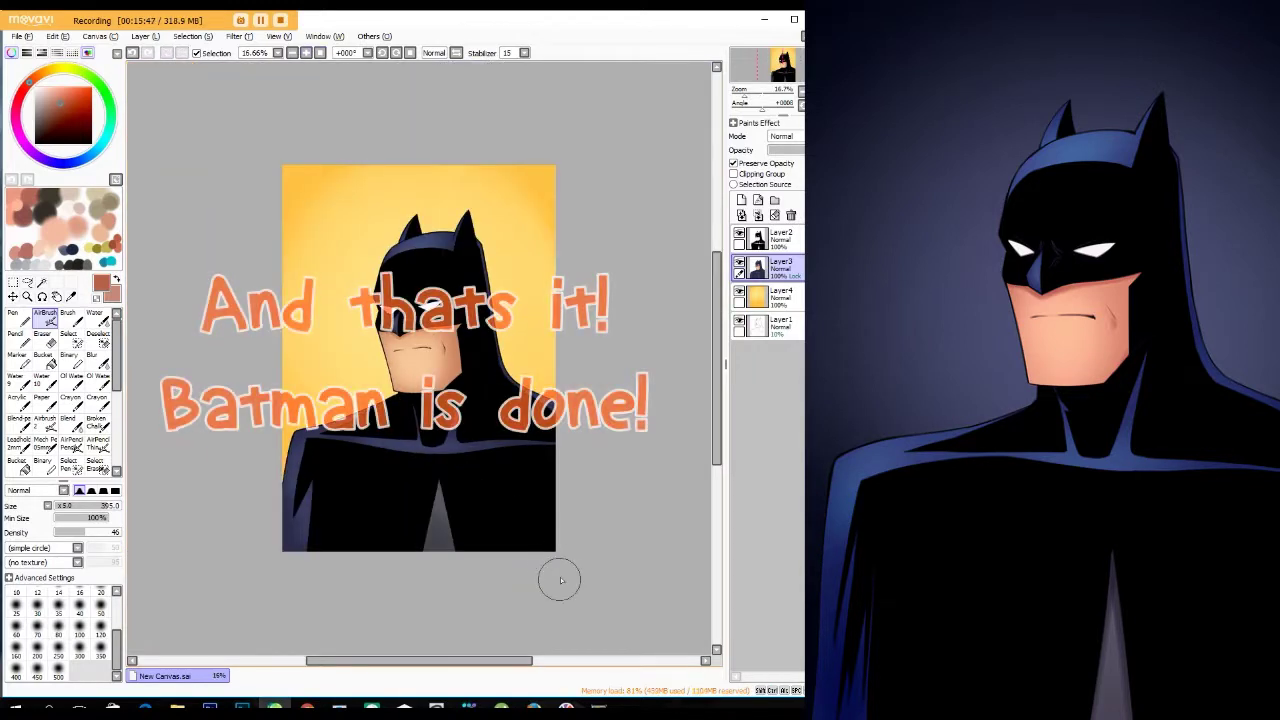